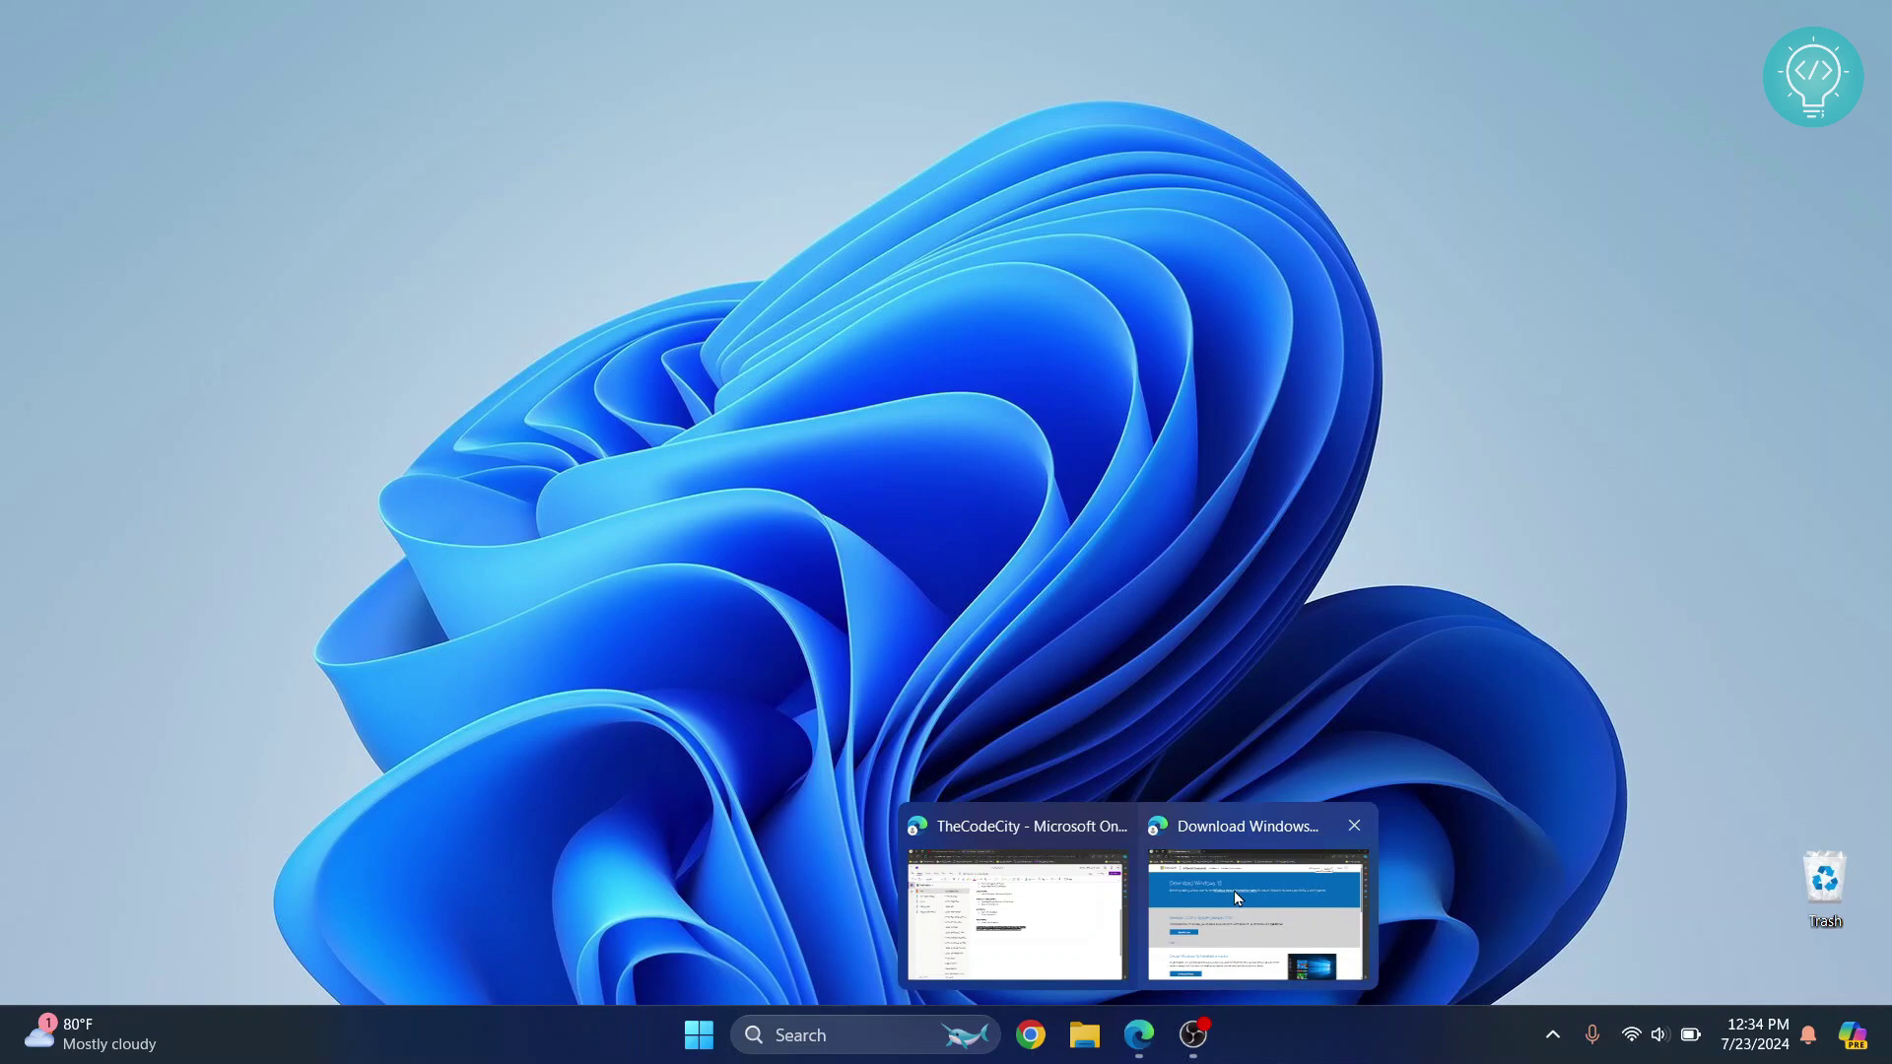
# Step: Switch to the 'Download Windows 10' page from Edge's taskbar thumbnail
pyautogui.click(1254, 917)
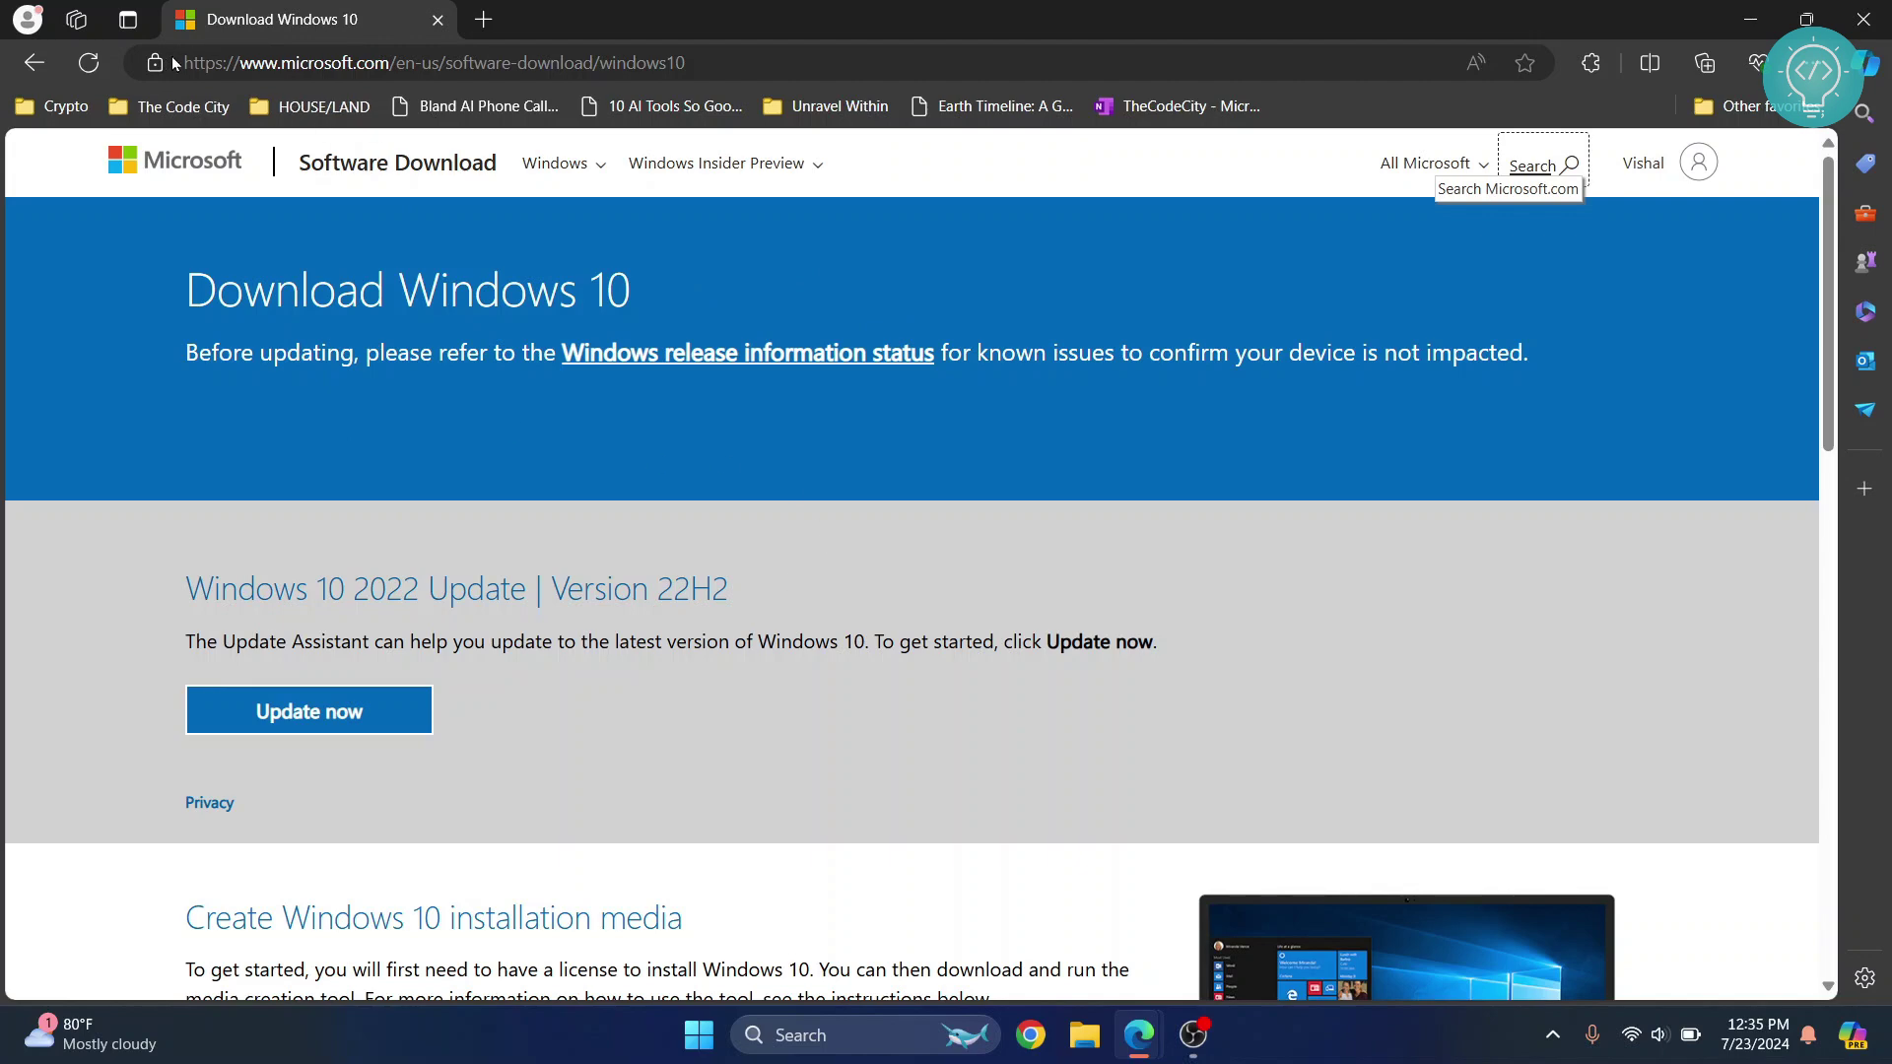
pyautogui.click(712, 63)
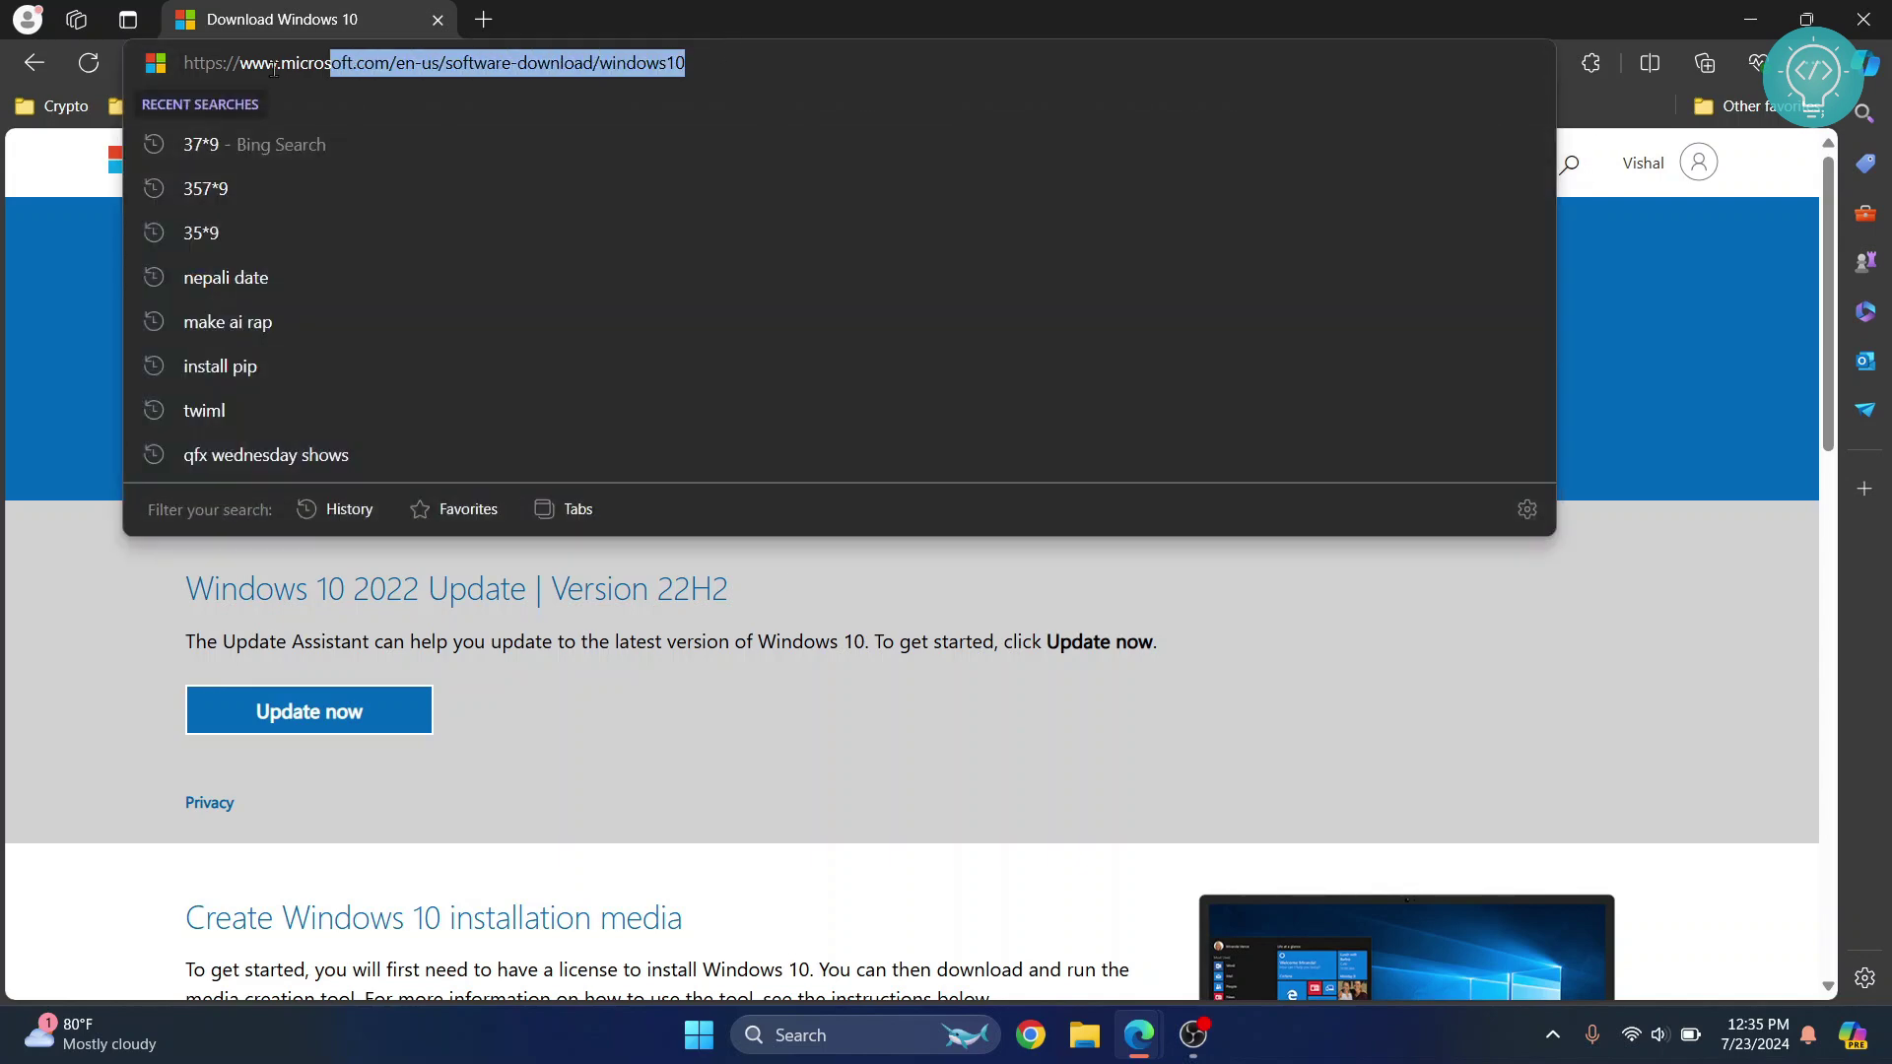
pyautogui.click(68, 623)
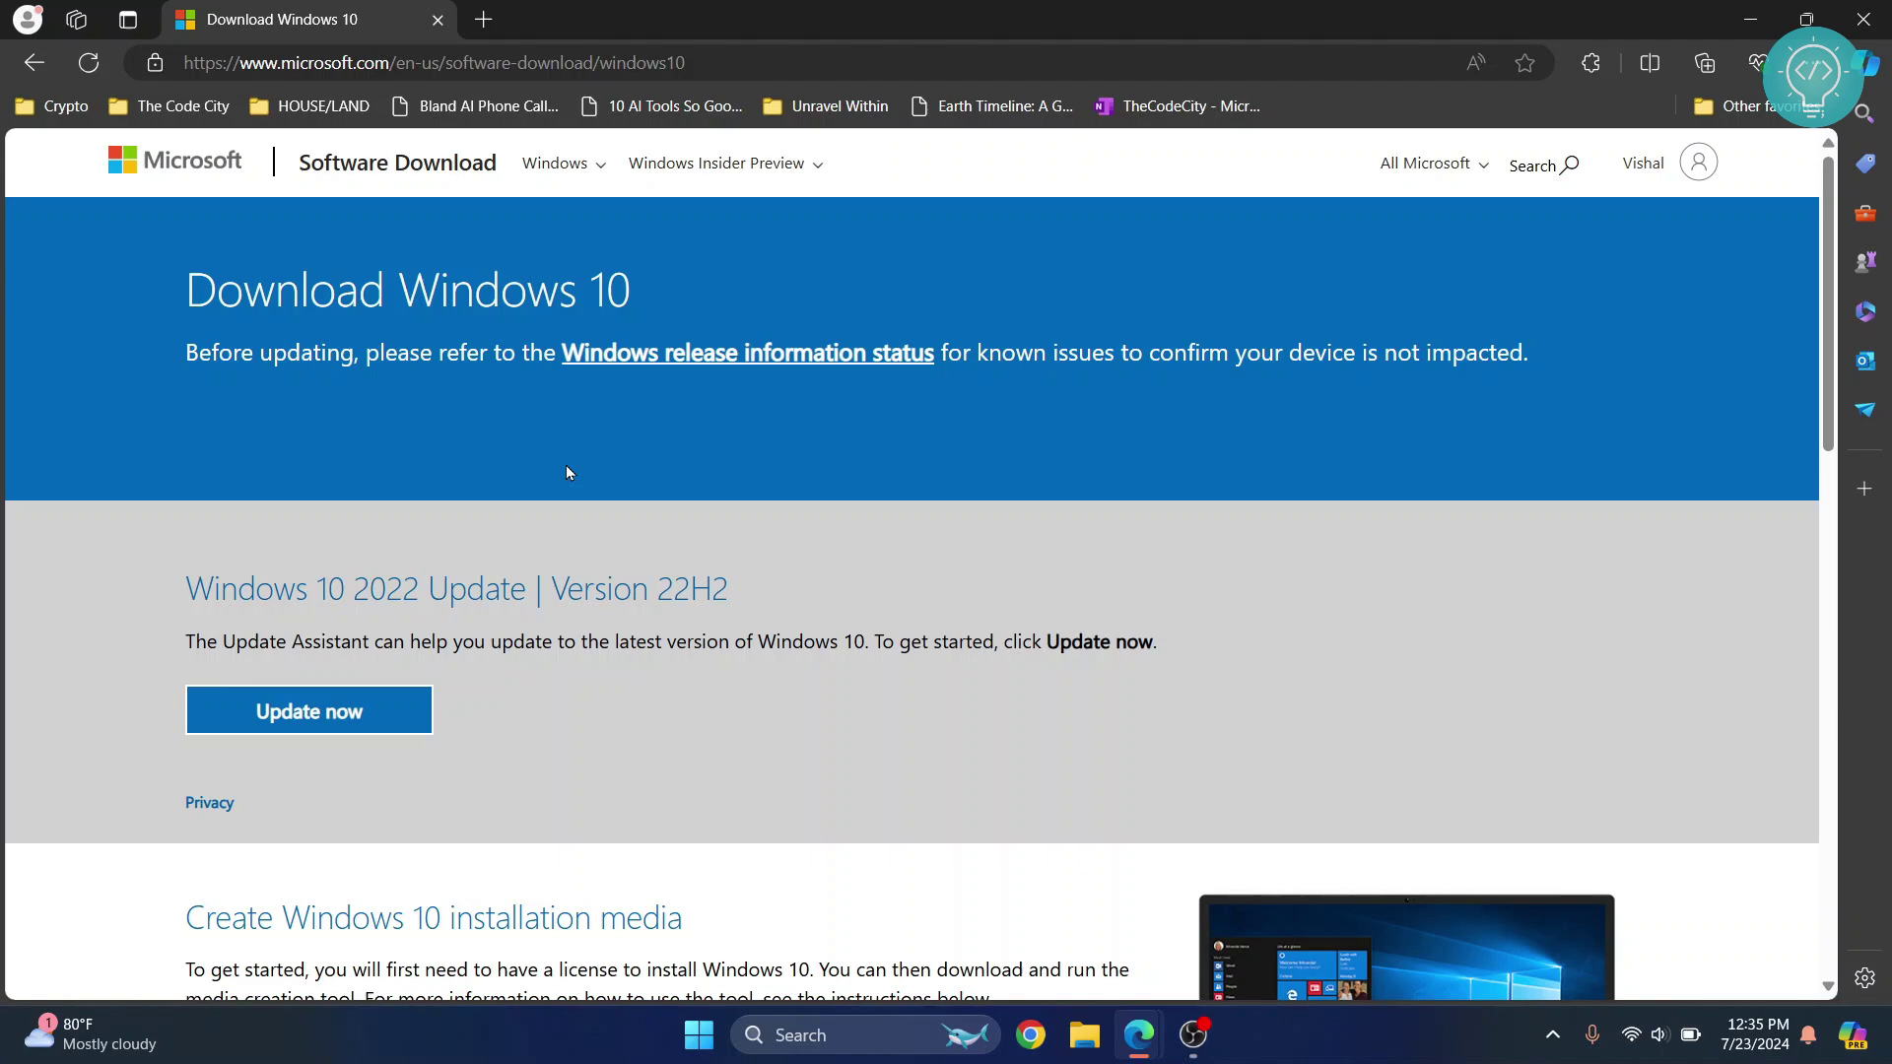
pyautogui.scroll(-3, 566, 471)
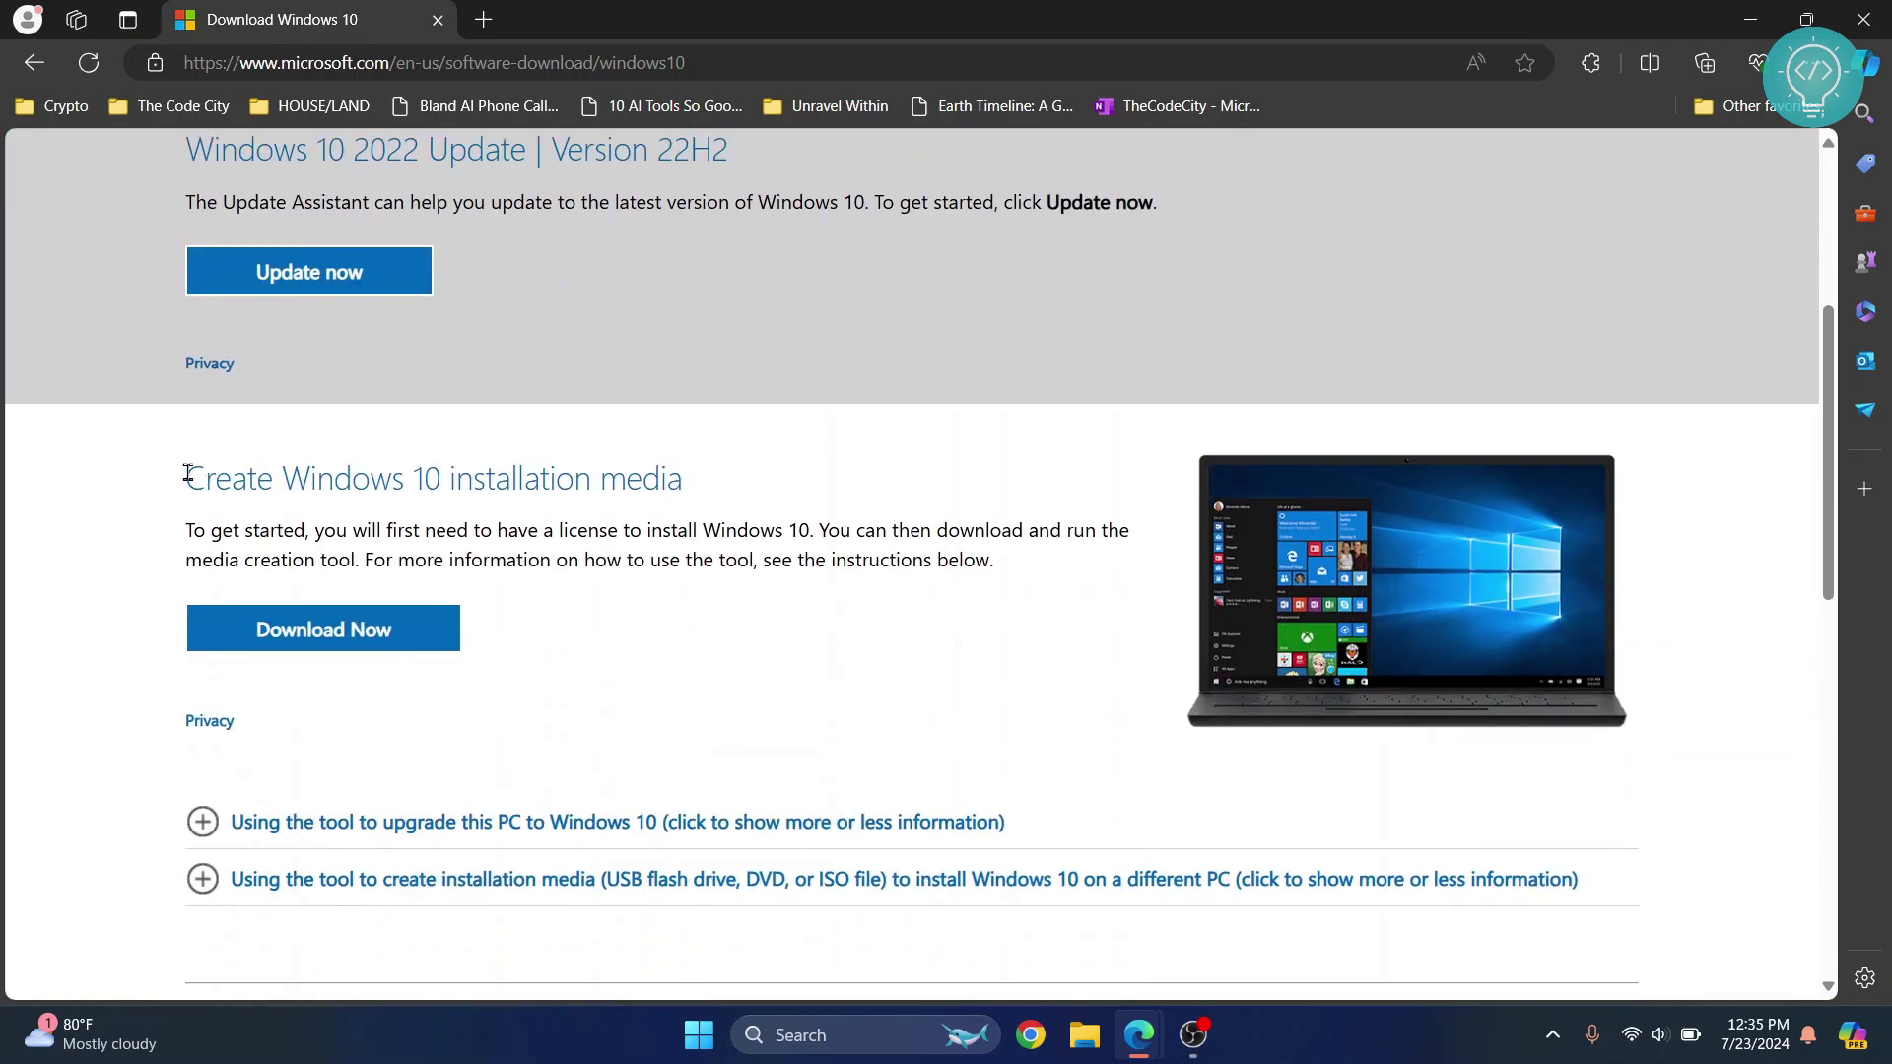
pyautogui.moveTo(187, 478); pyautogui.dragTo(690, 489)
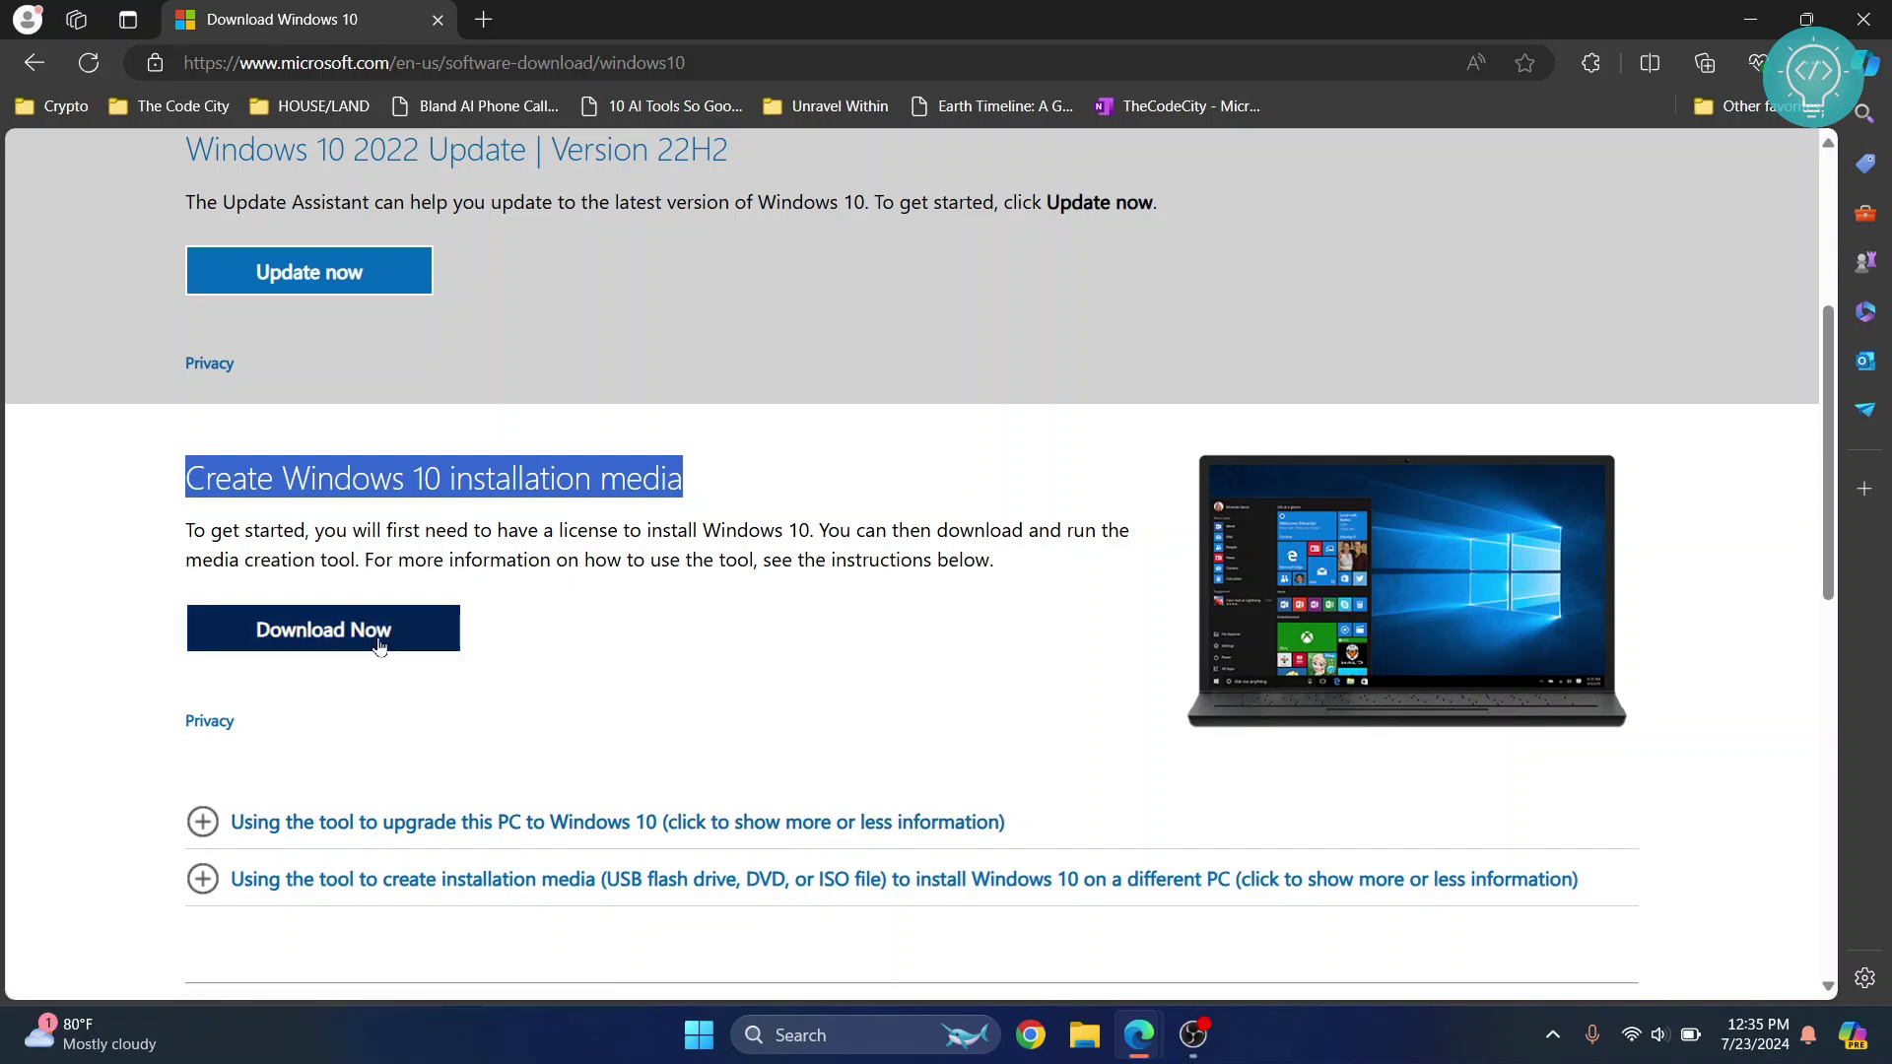
pyautogui.click(621, 533)
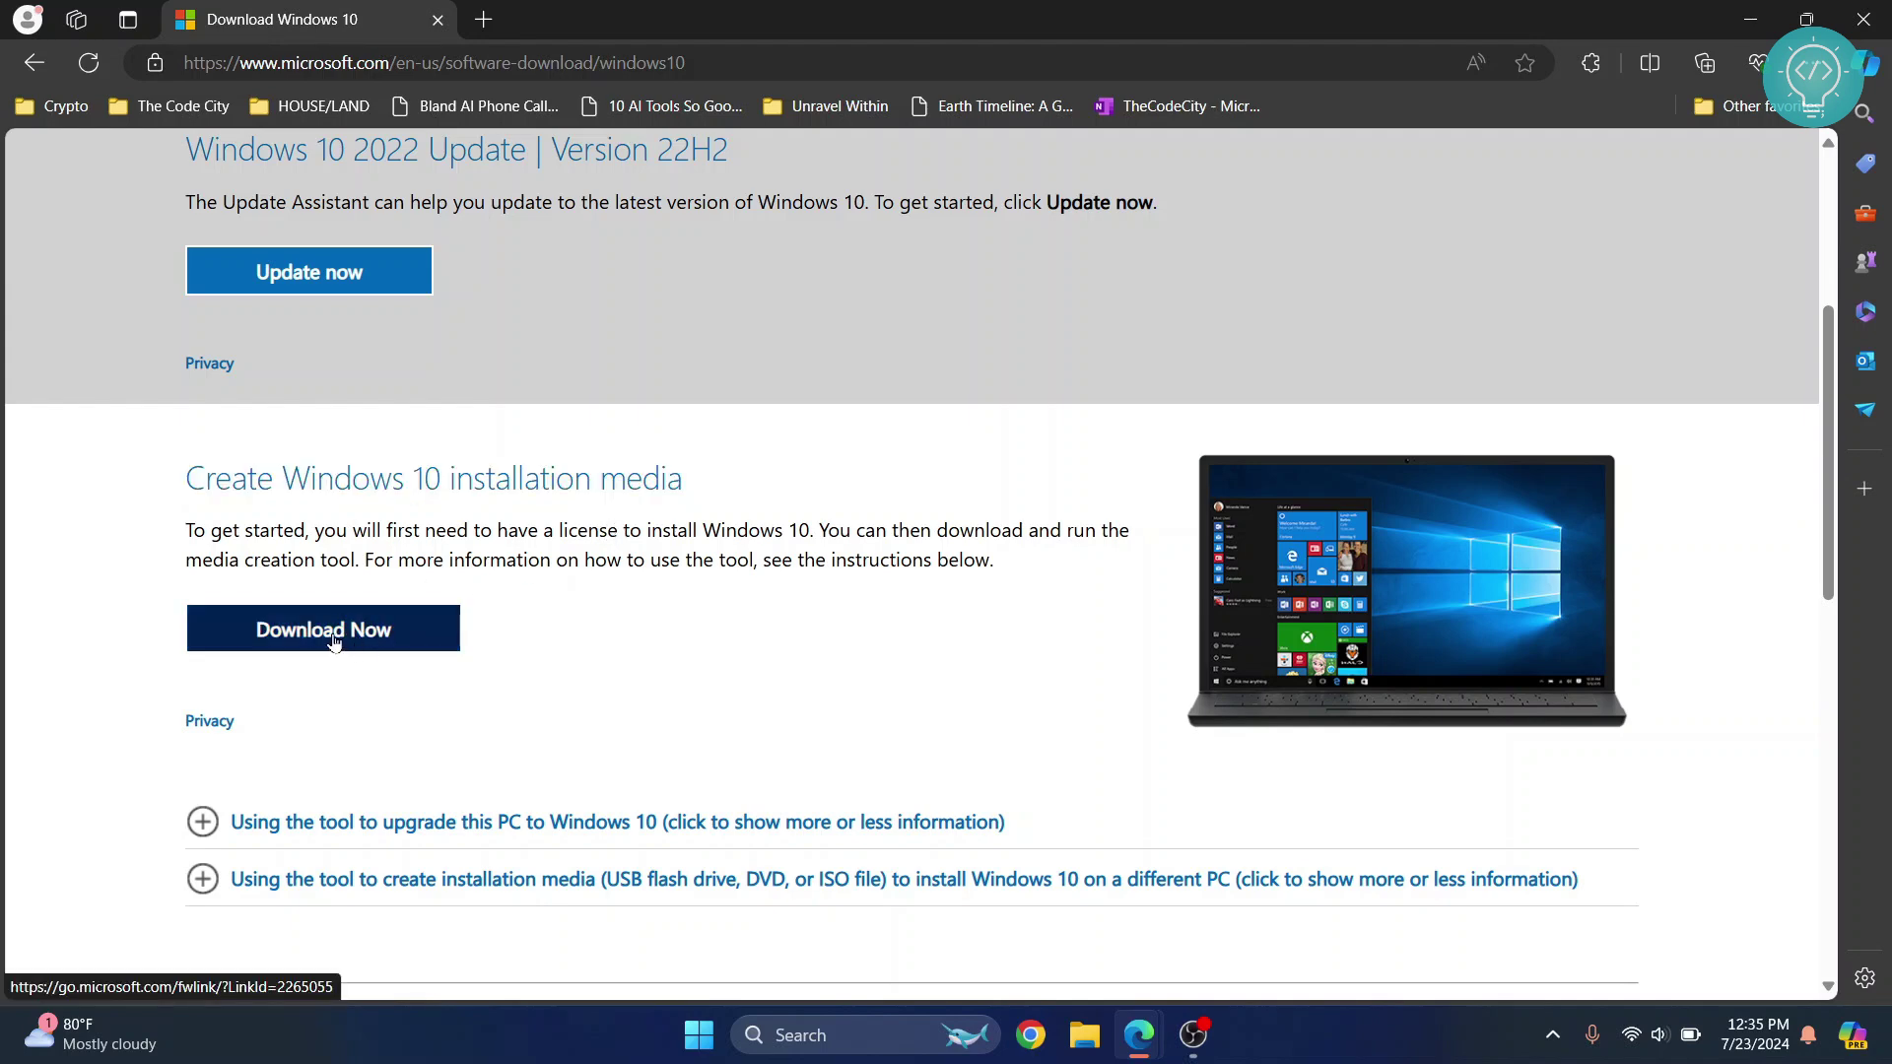
pyautogui.scroll(5, 591, 395)
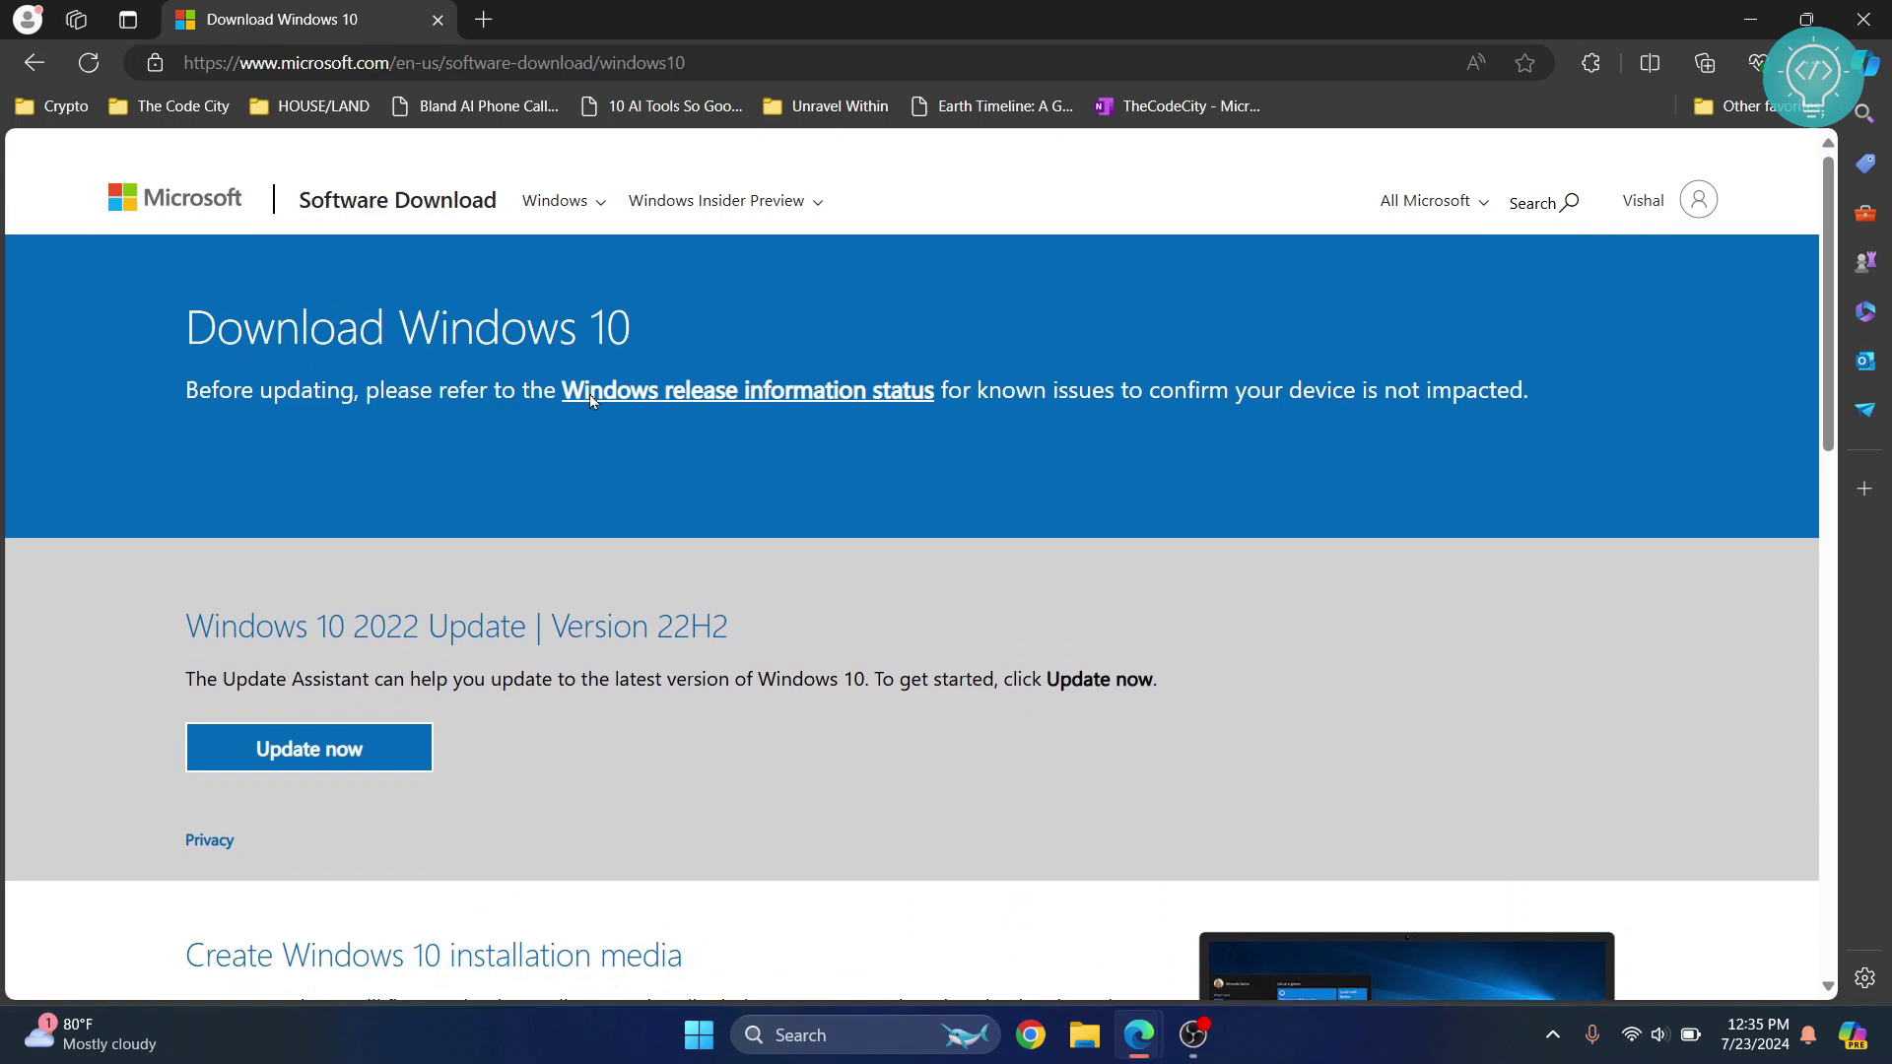
pyautogui.scroll(-2, 589, 395)
pyautogui.scroll(-3, 590, 394)
pyautogui.scroll(3, 591, 394)
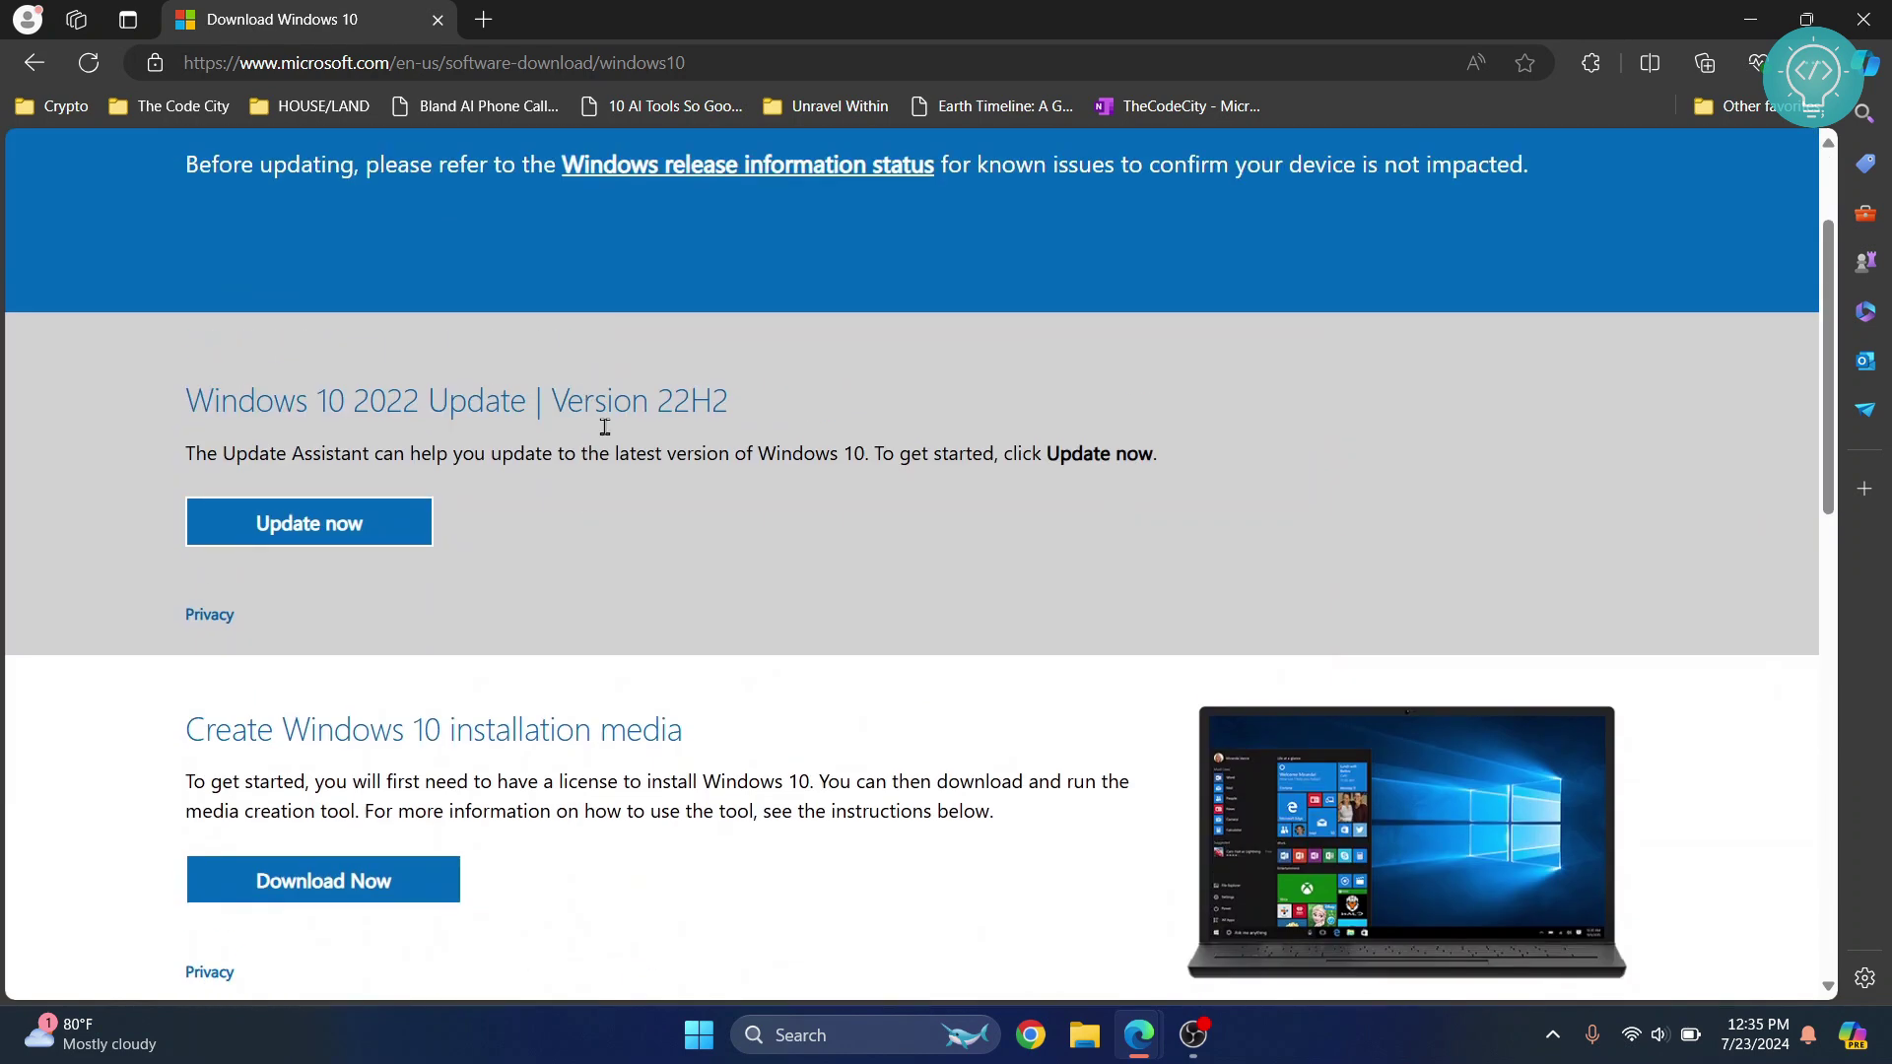
# Step: Open DevTools with F12 on the download page and make its panel taller
pyautogui.rightClick(796, 520)
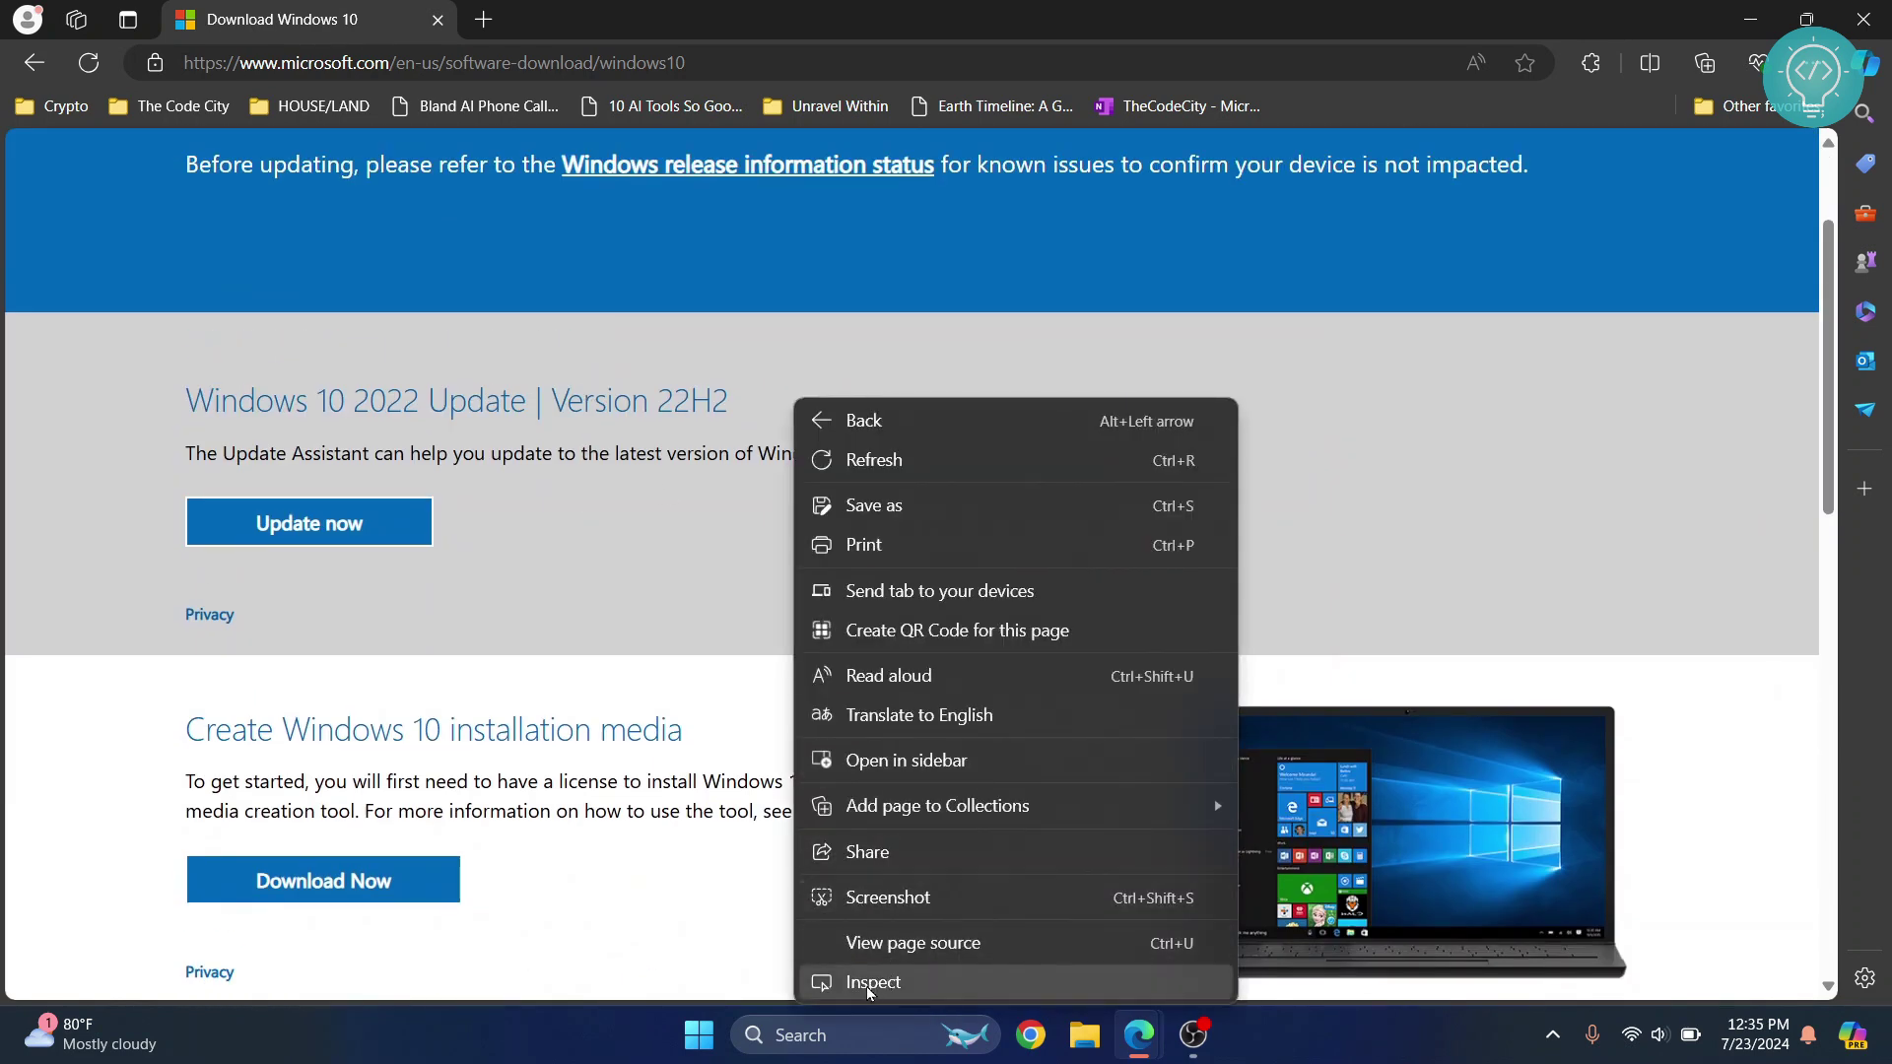
pyautogui.click(661, 582)
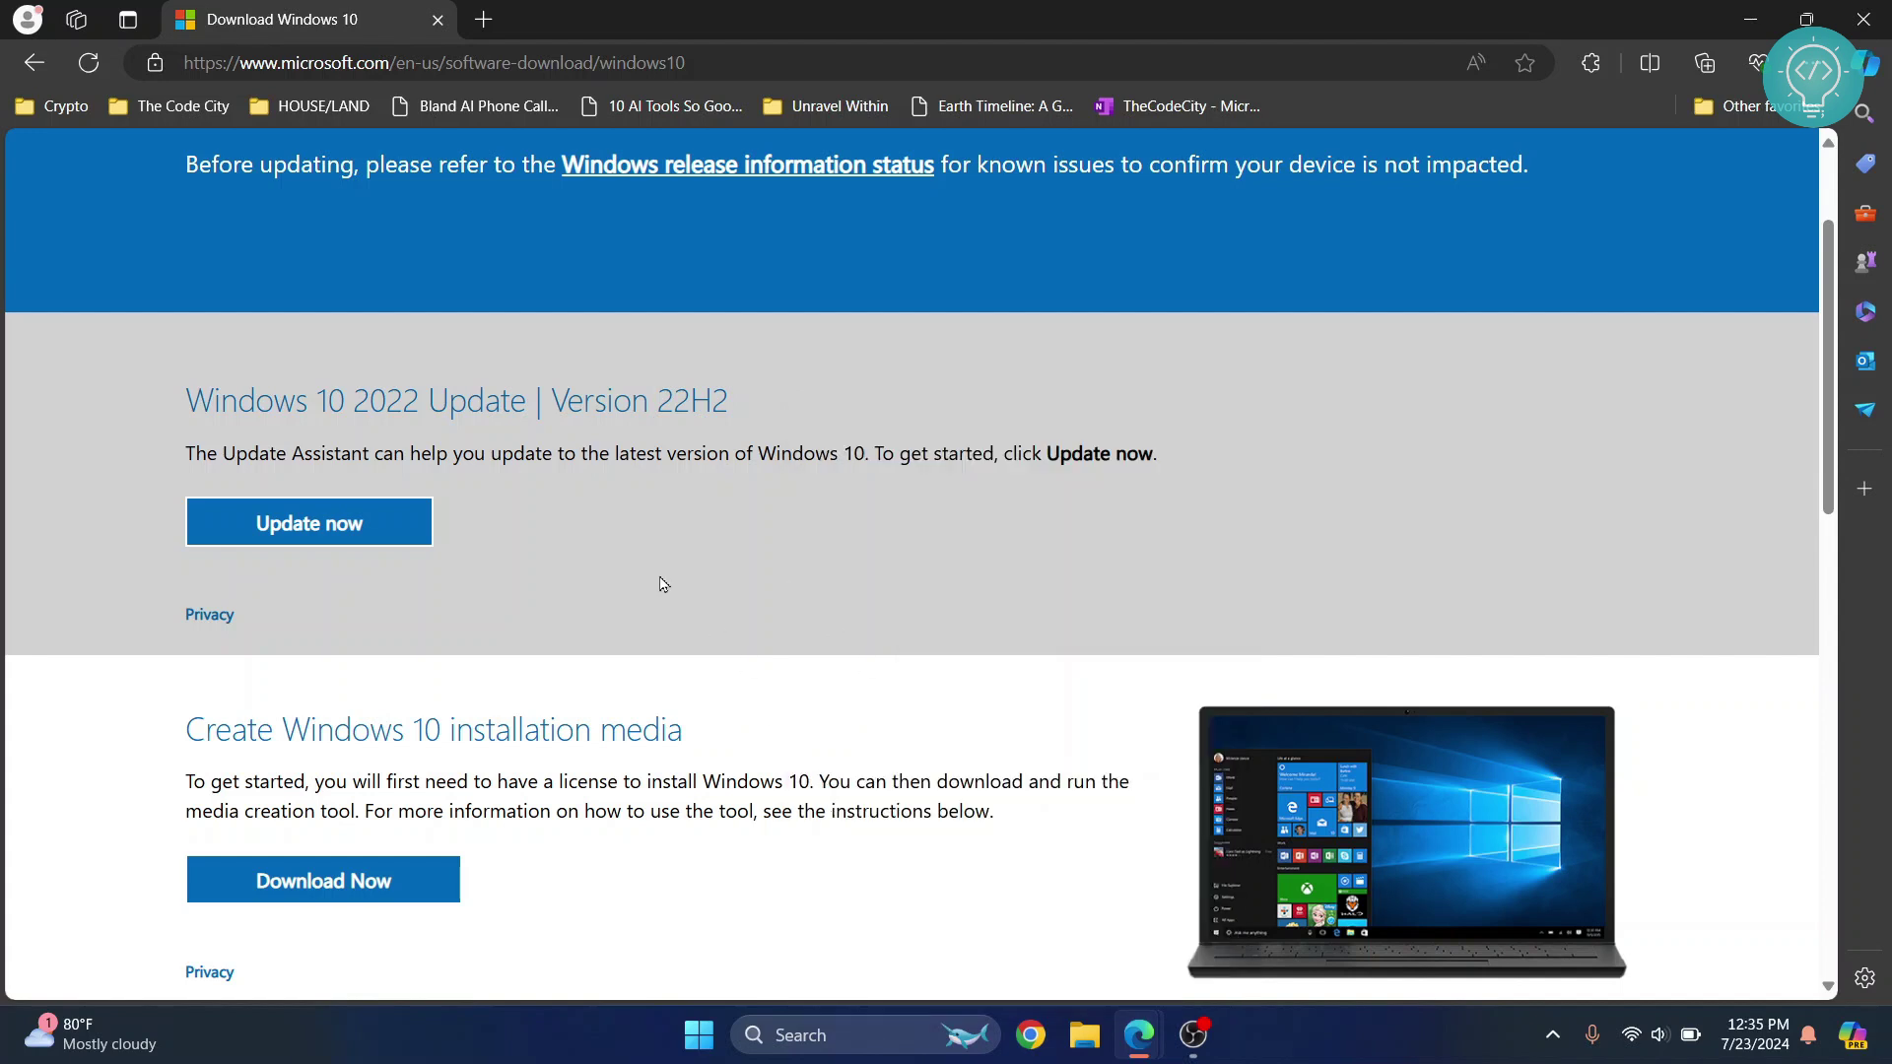
pyautogui.press('F12')
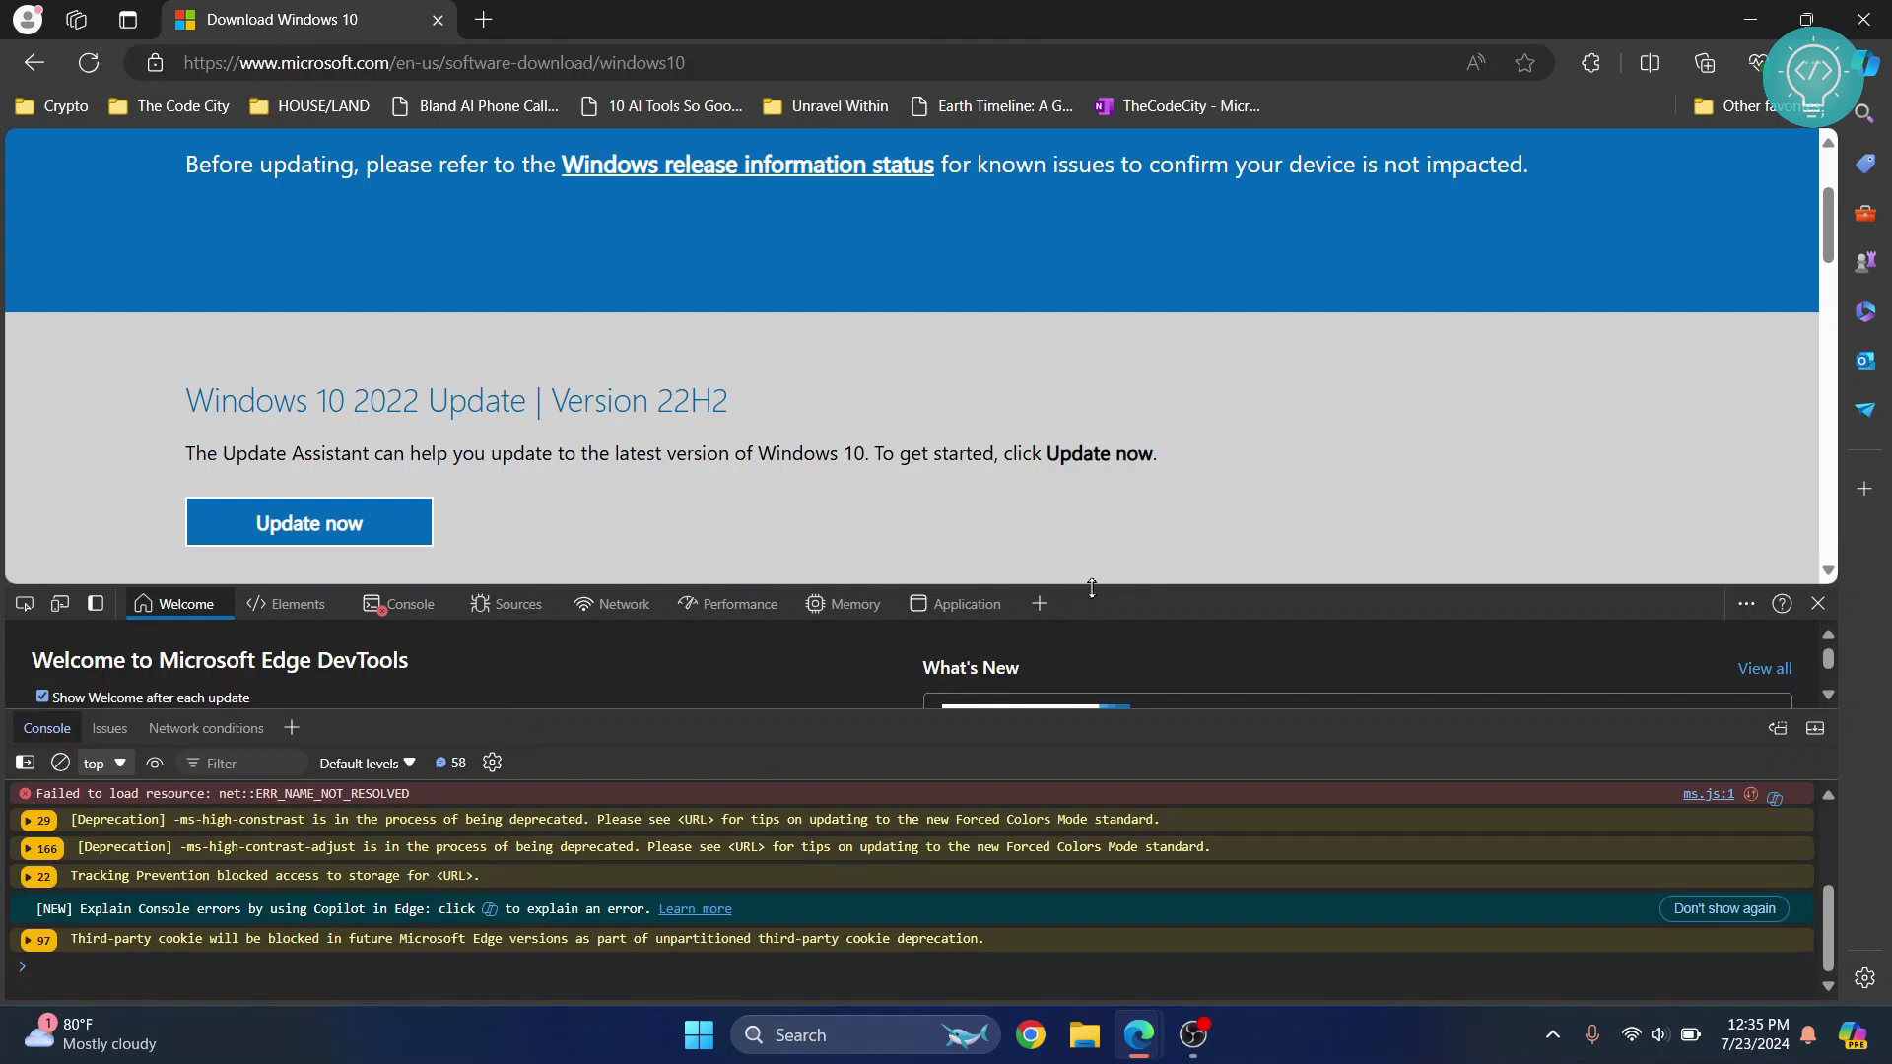
pyautogui.moveTo(1090, 589); pyautogui.dragTo(1093, 412)
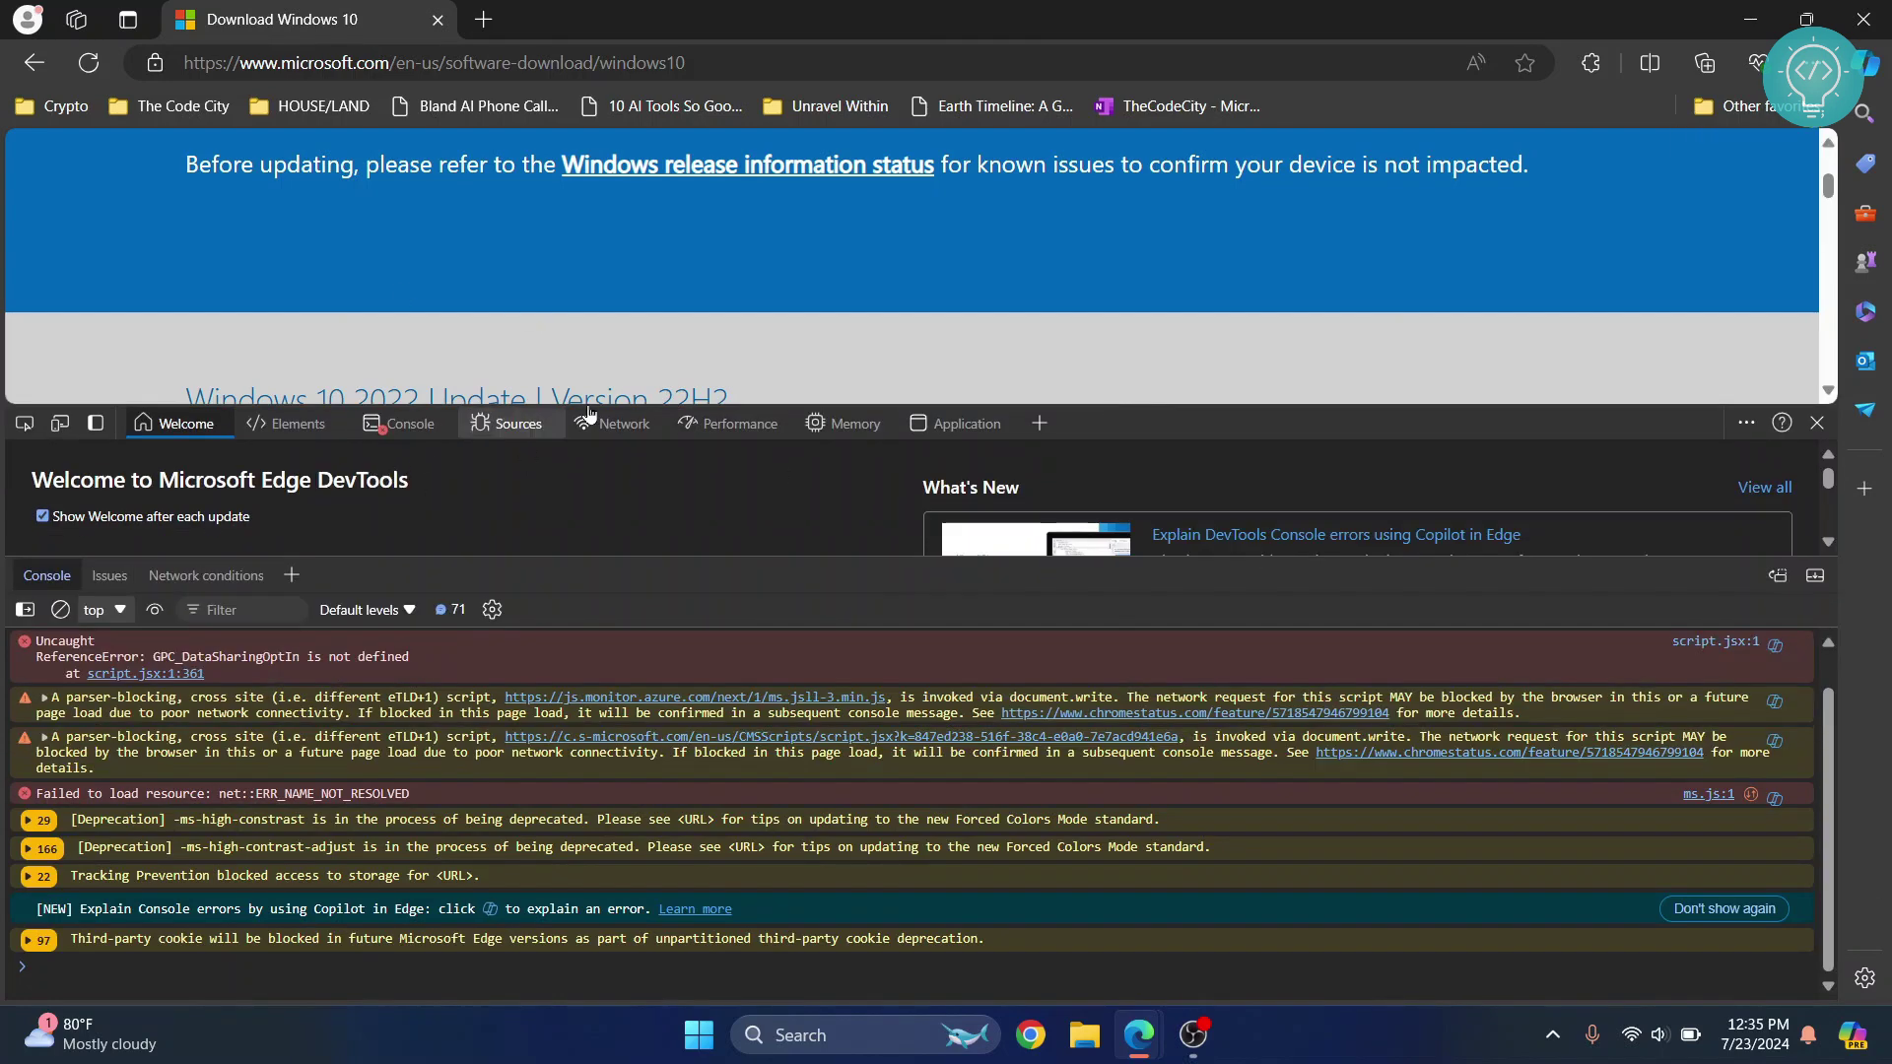
# Step: Dock DevTools to the right side of the Windows 10 page
pyautogui.click(92, 426)
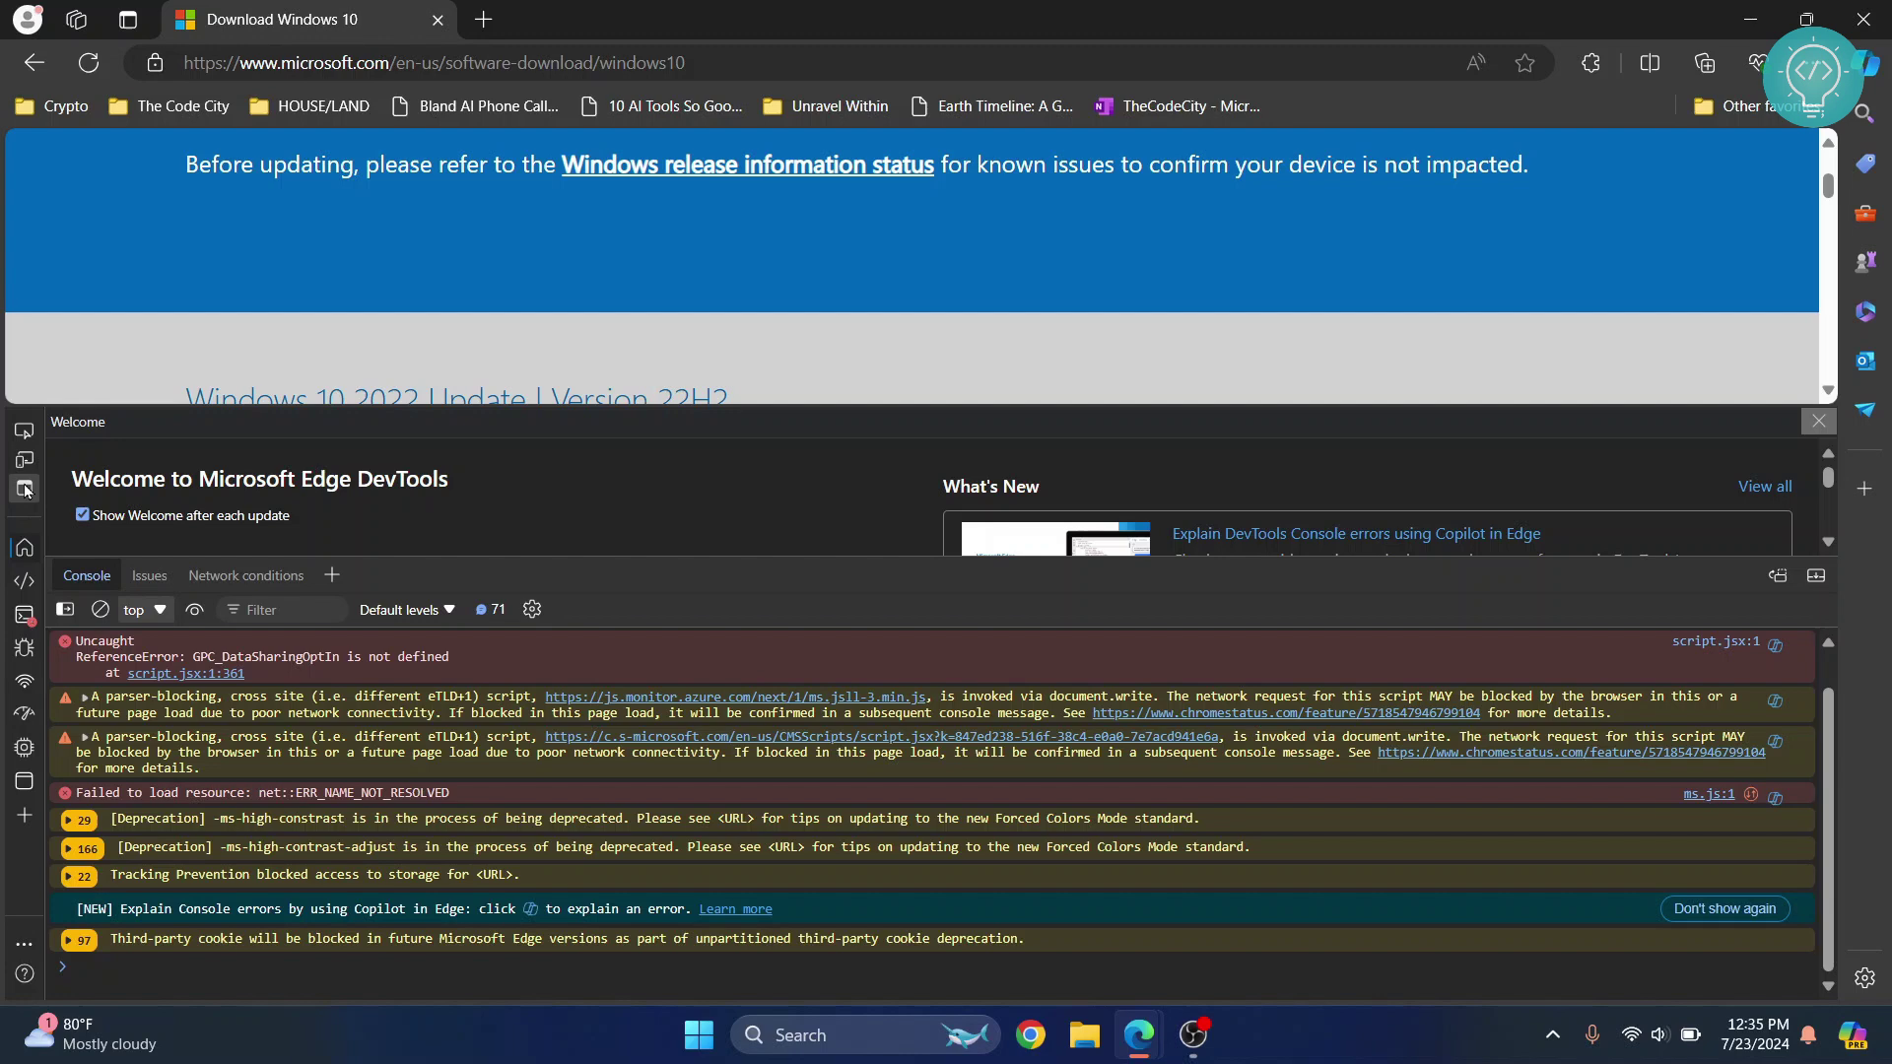
pyautogui.click(26, 430)
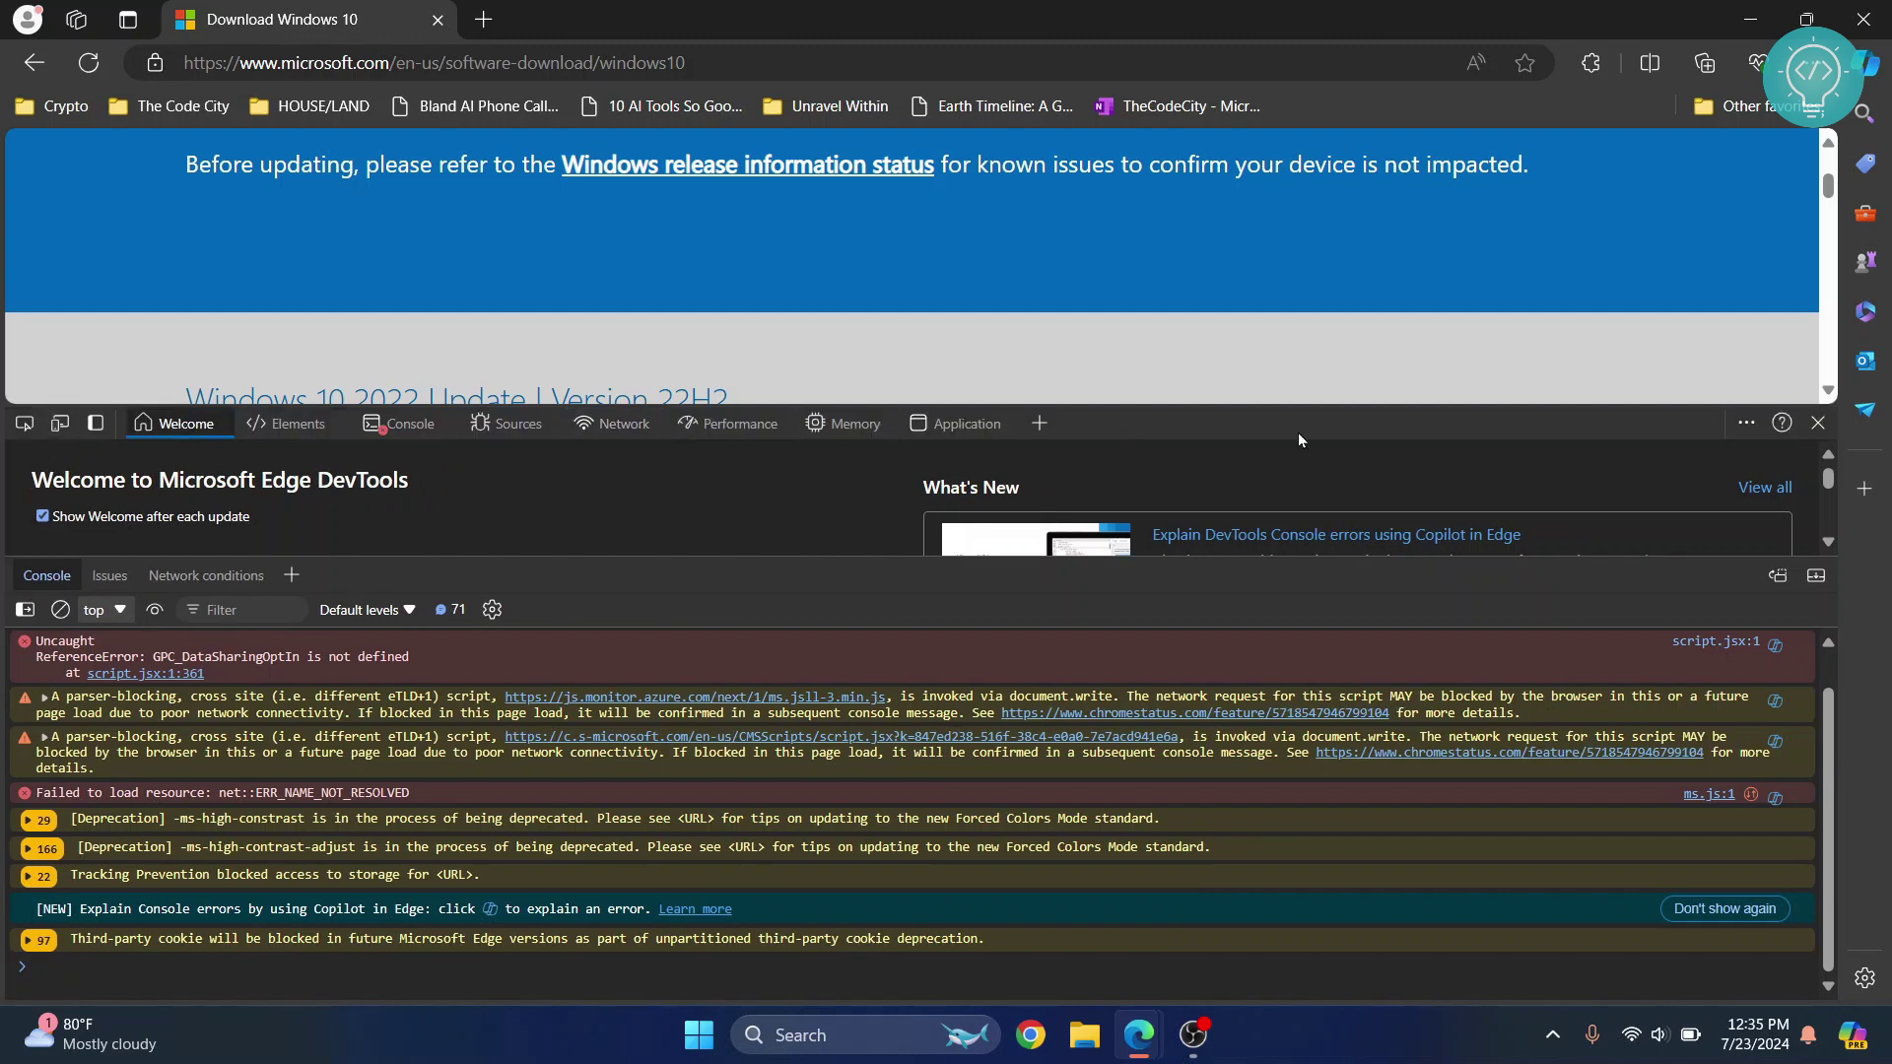
pyautogui.click(1745, 426)
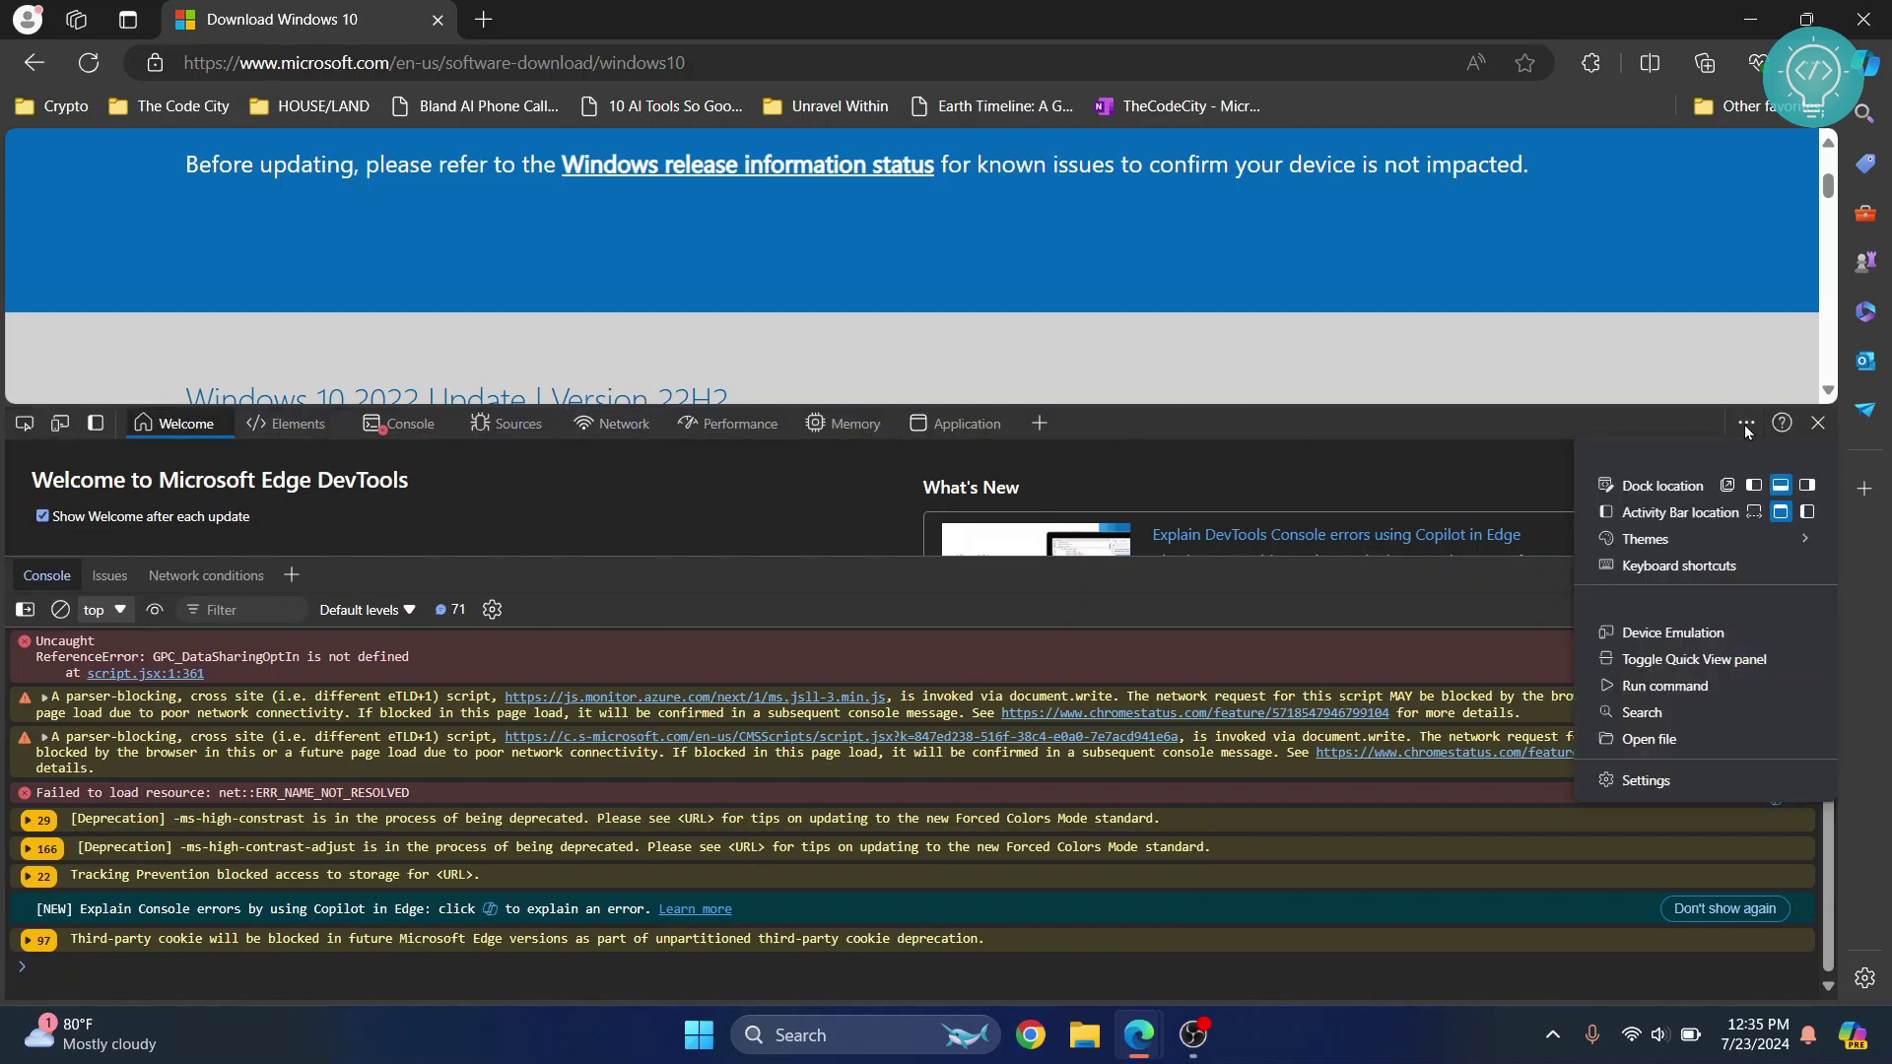
pyautogui.click(1809, 485)
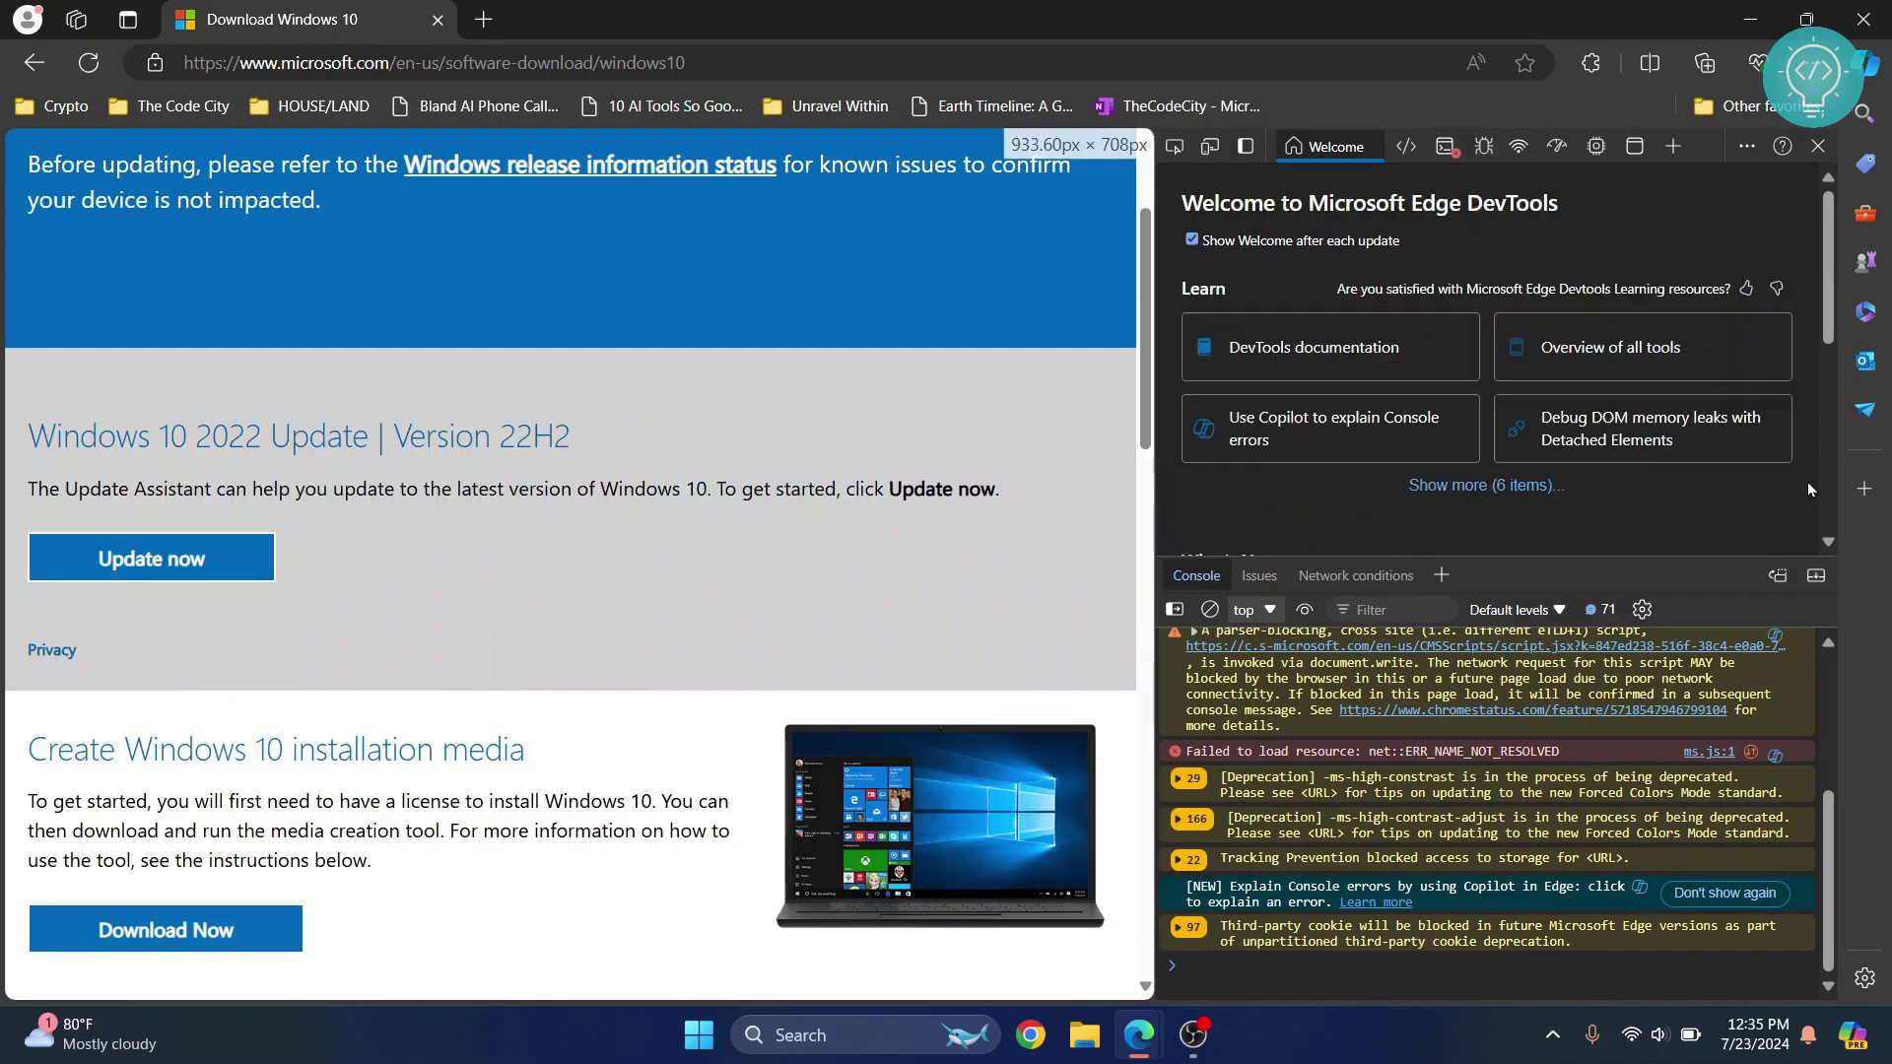
pyautogui.scroll(-3, 1433, 278)
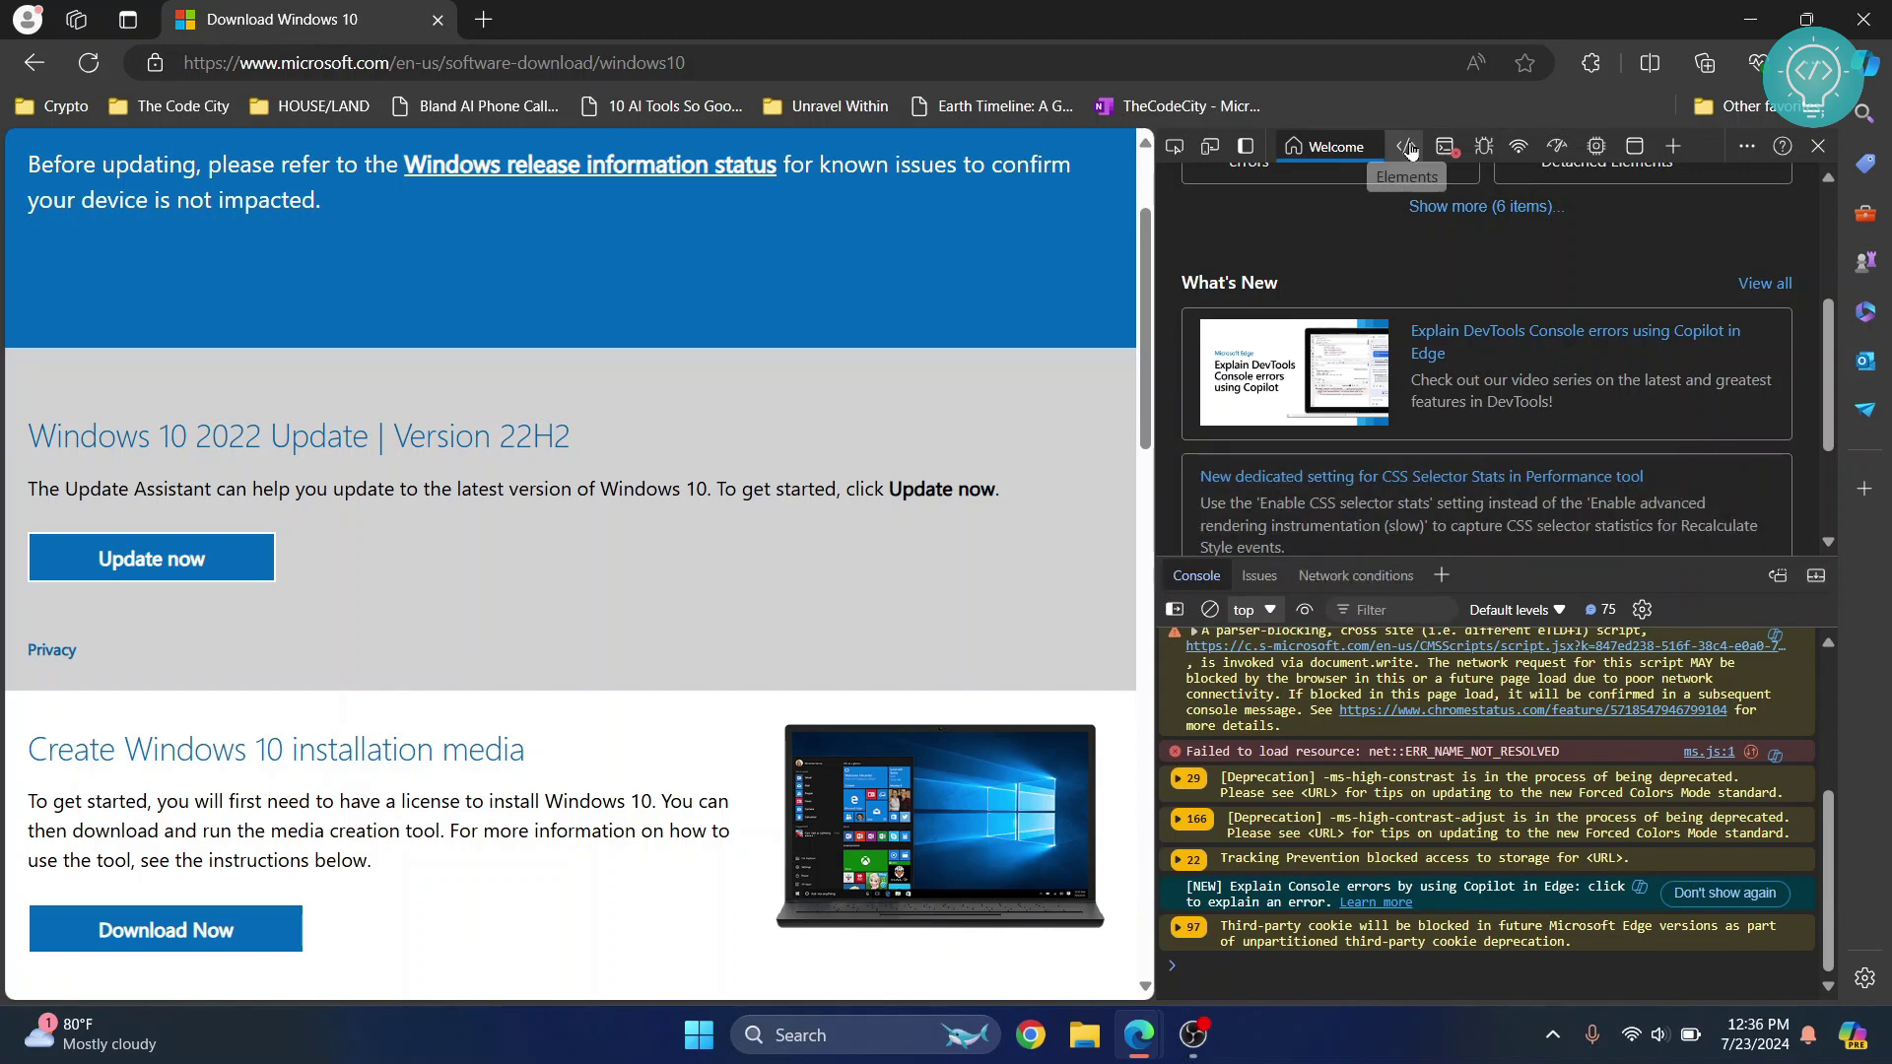
# Step: Show the DevTools Network panel and browse the More tools list
pyautogui.click(1519, 149)
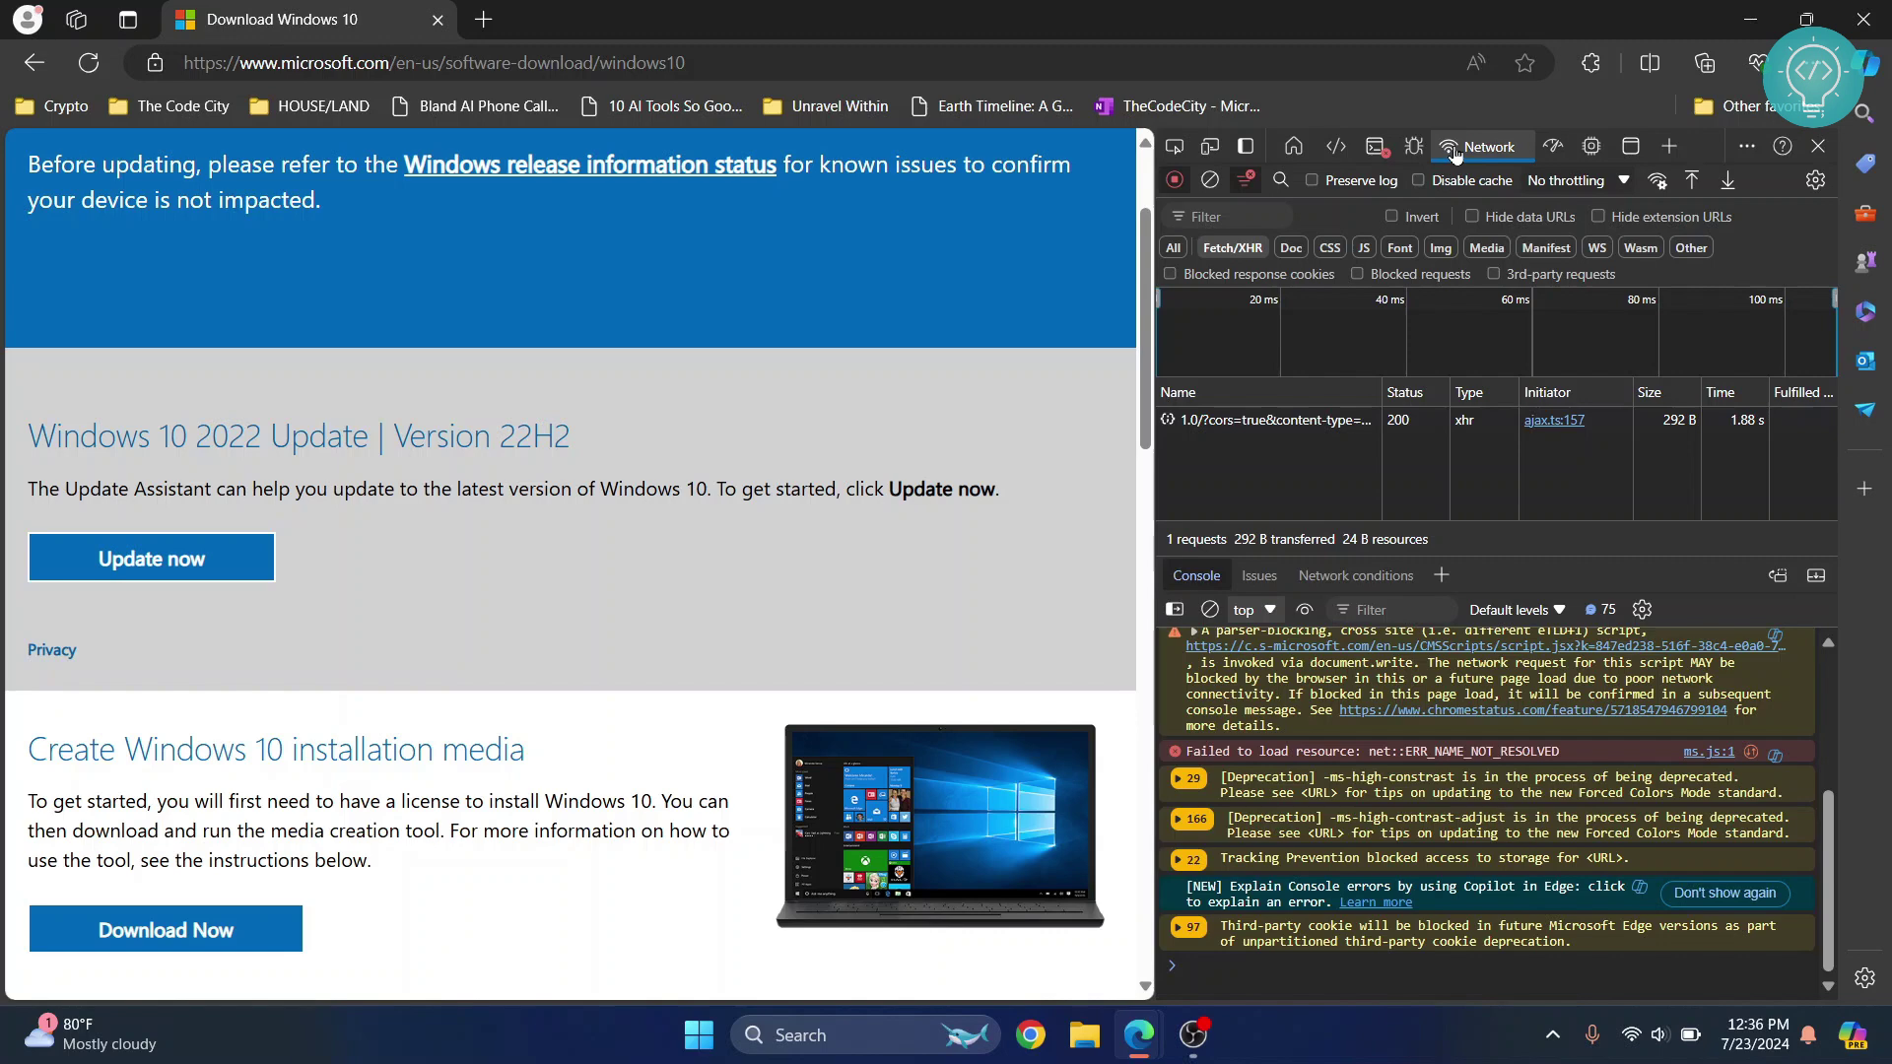
pyautogui.click(1670, 146)
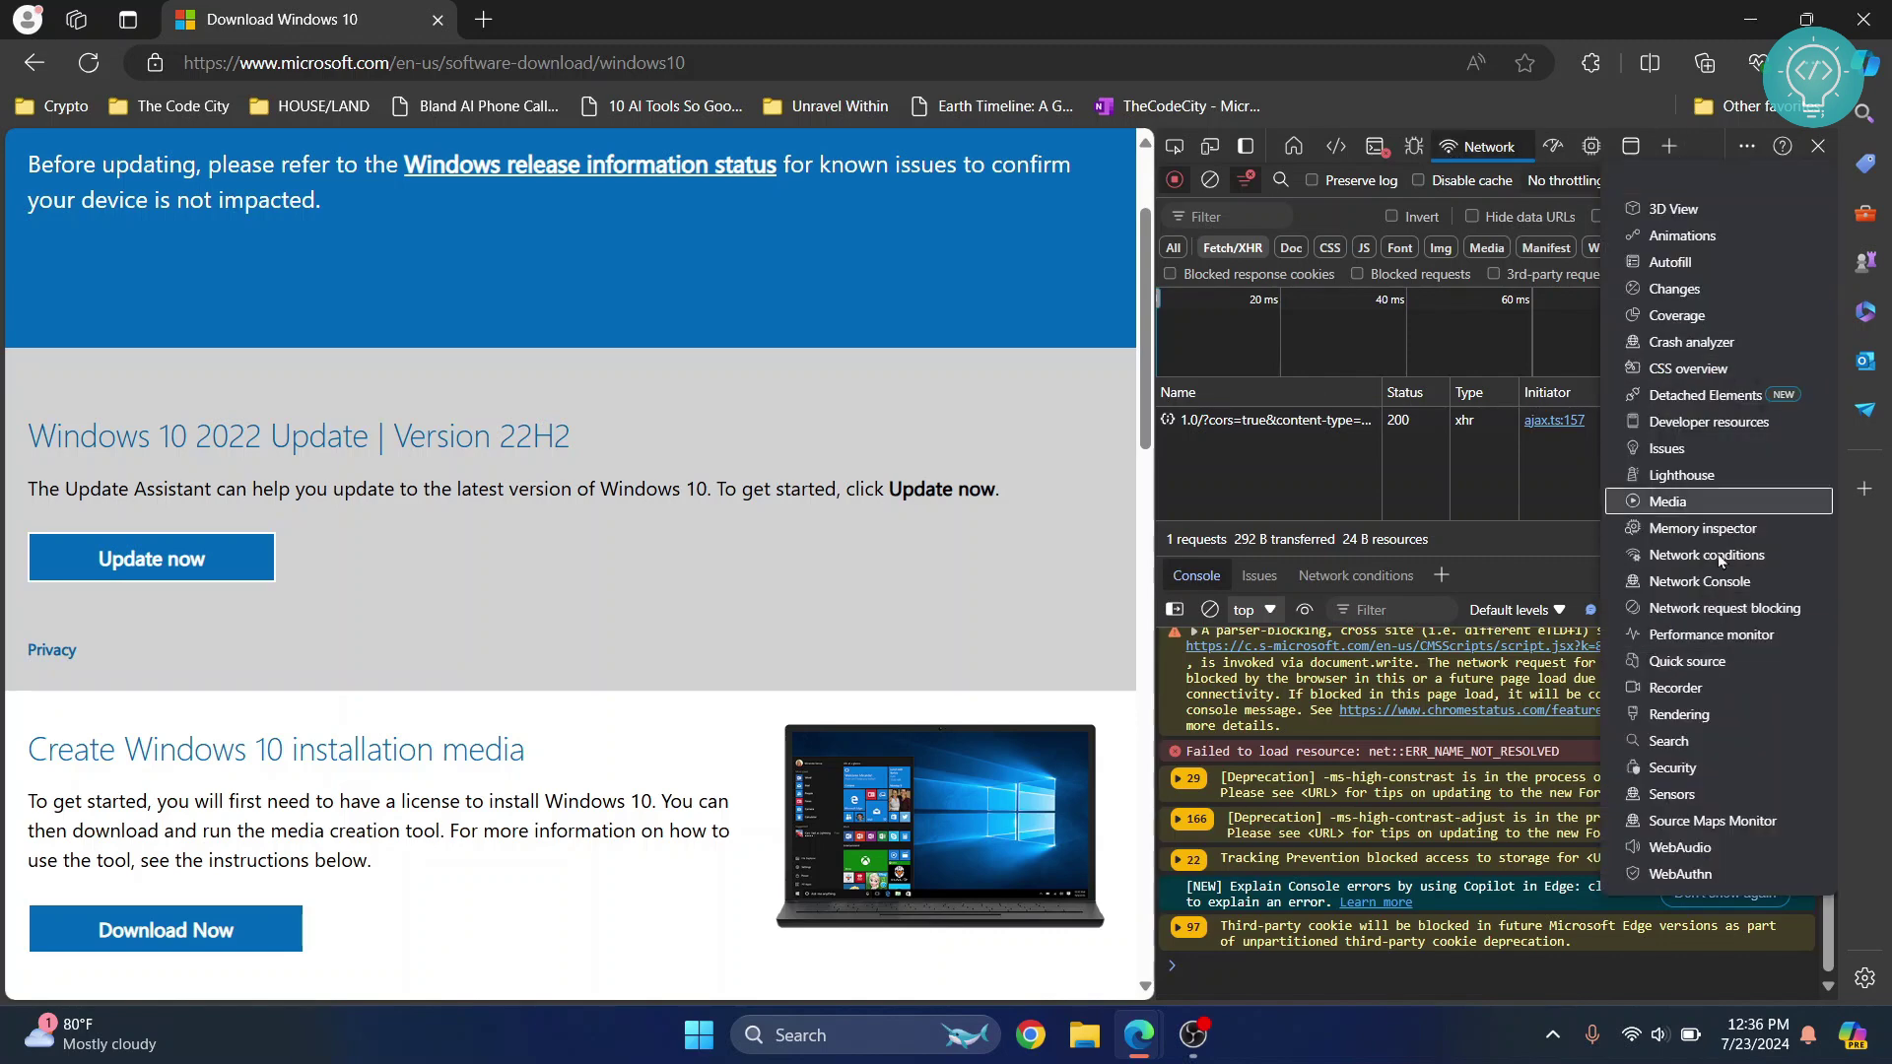
pyautogui.click(1474, 145)
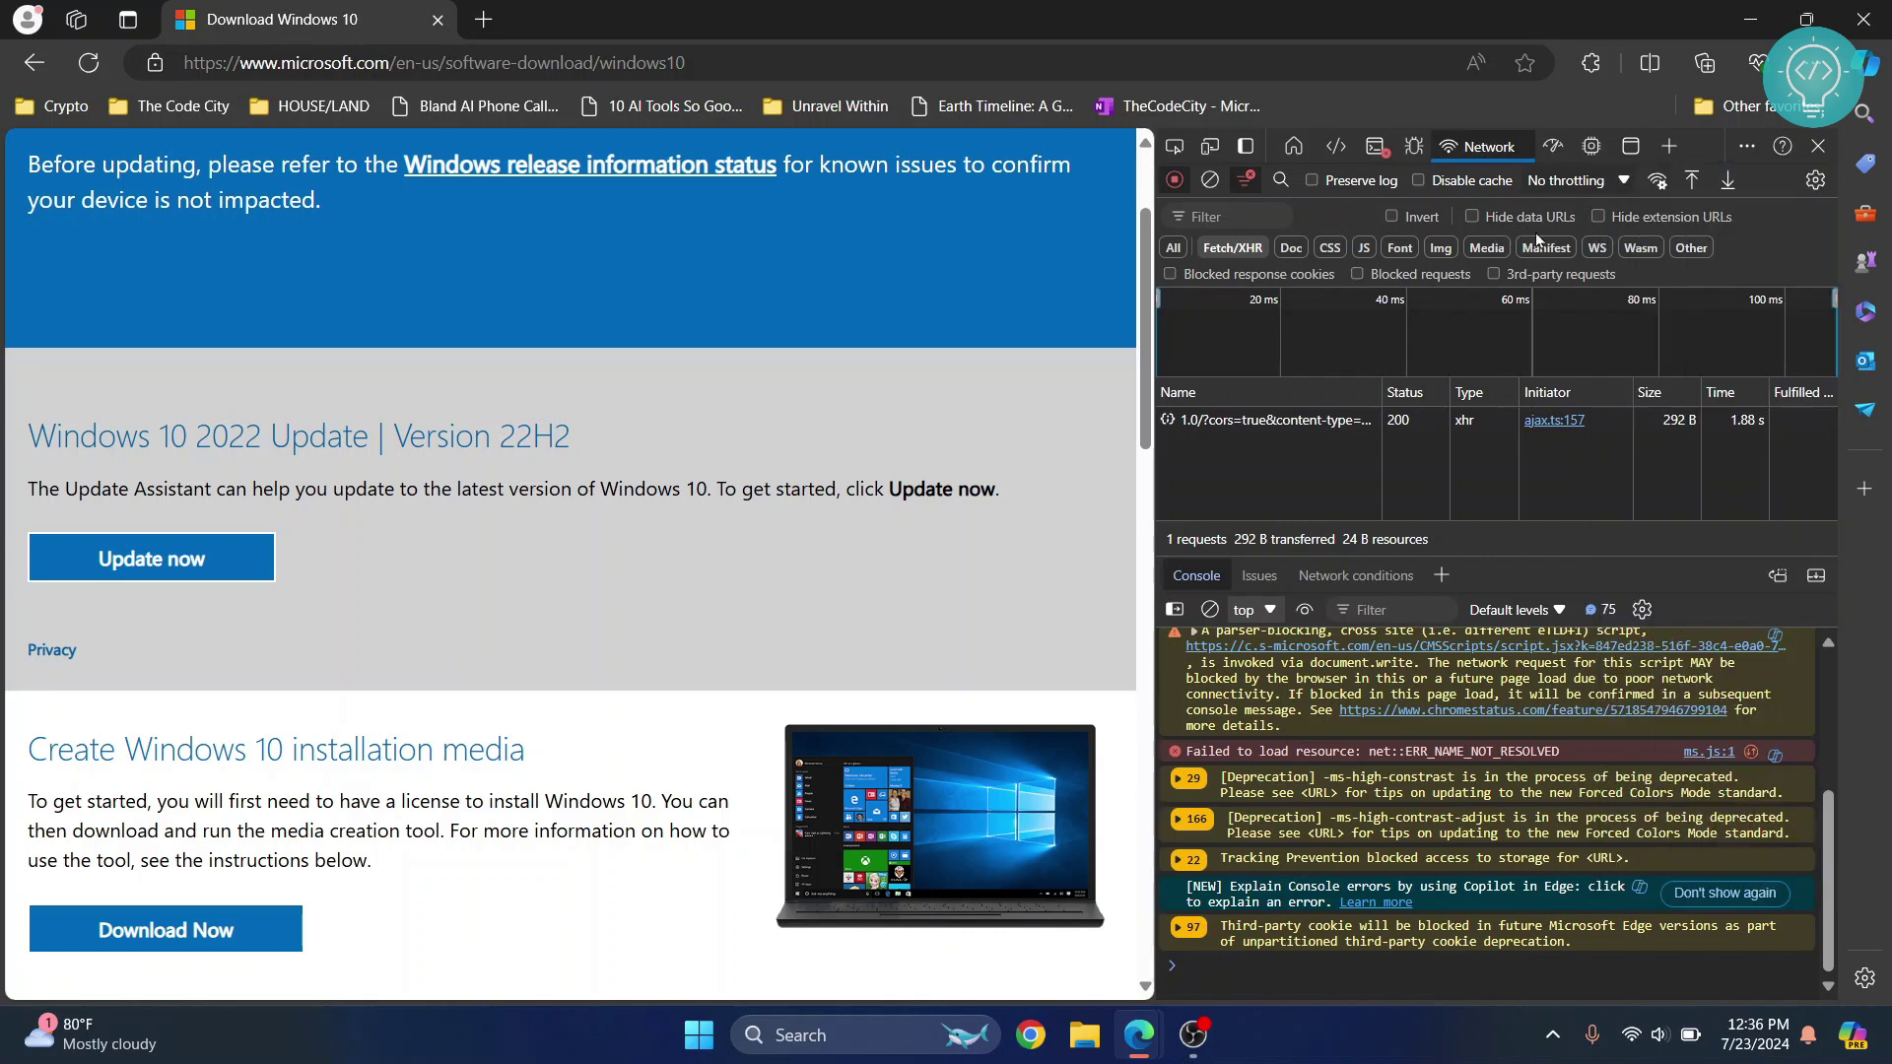
# Step: In Network conditions, replace the browser default user agent with 'Chrome — Chrome OS'
pyautogui.click(1659, 180)
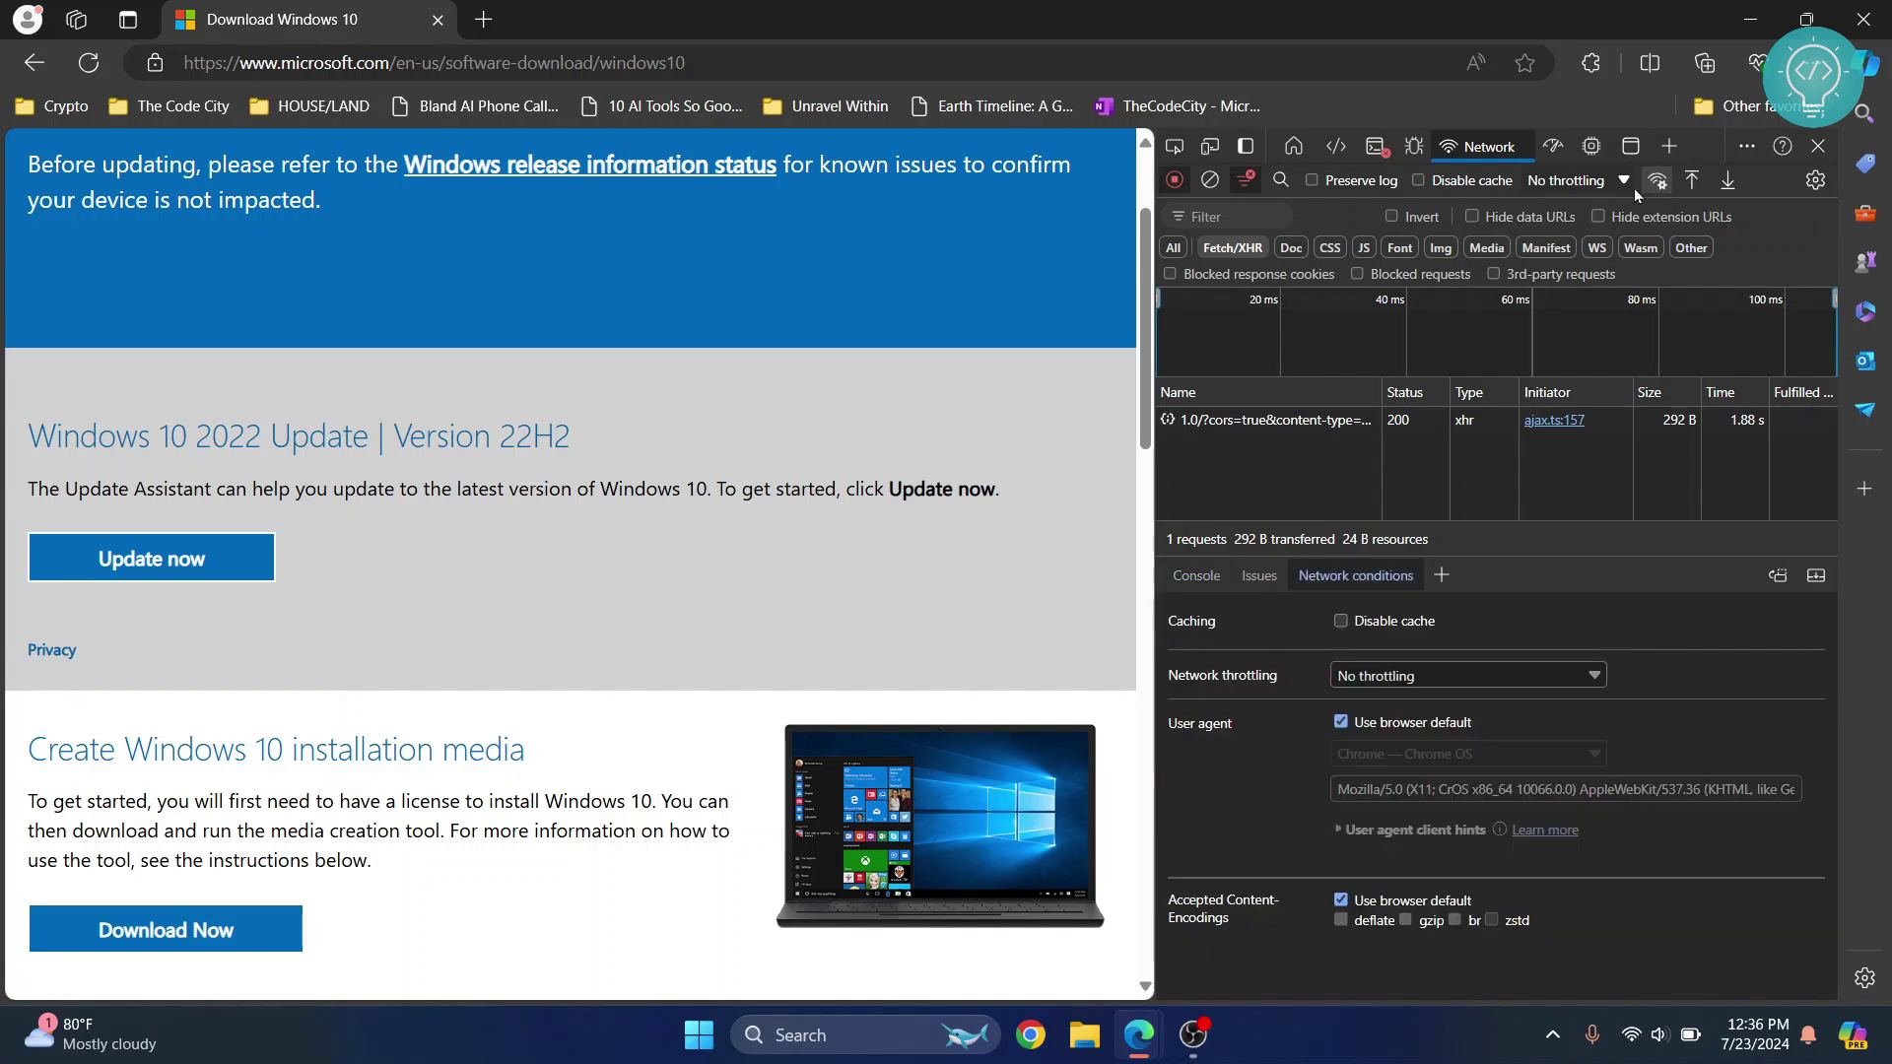
pyautogui.moveTo(1538, 553); pyautogui.dragTo(1538, 444)
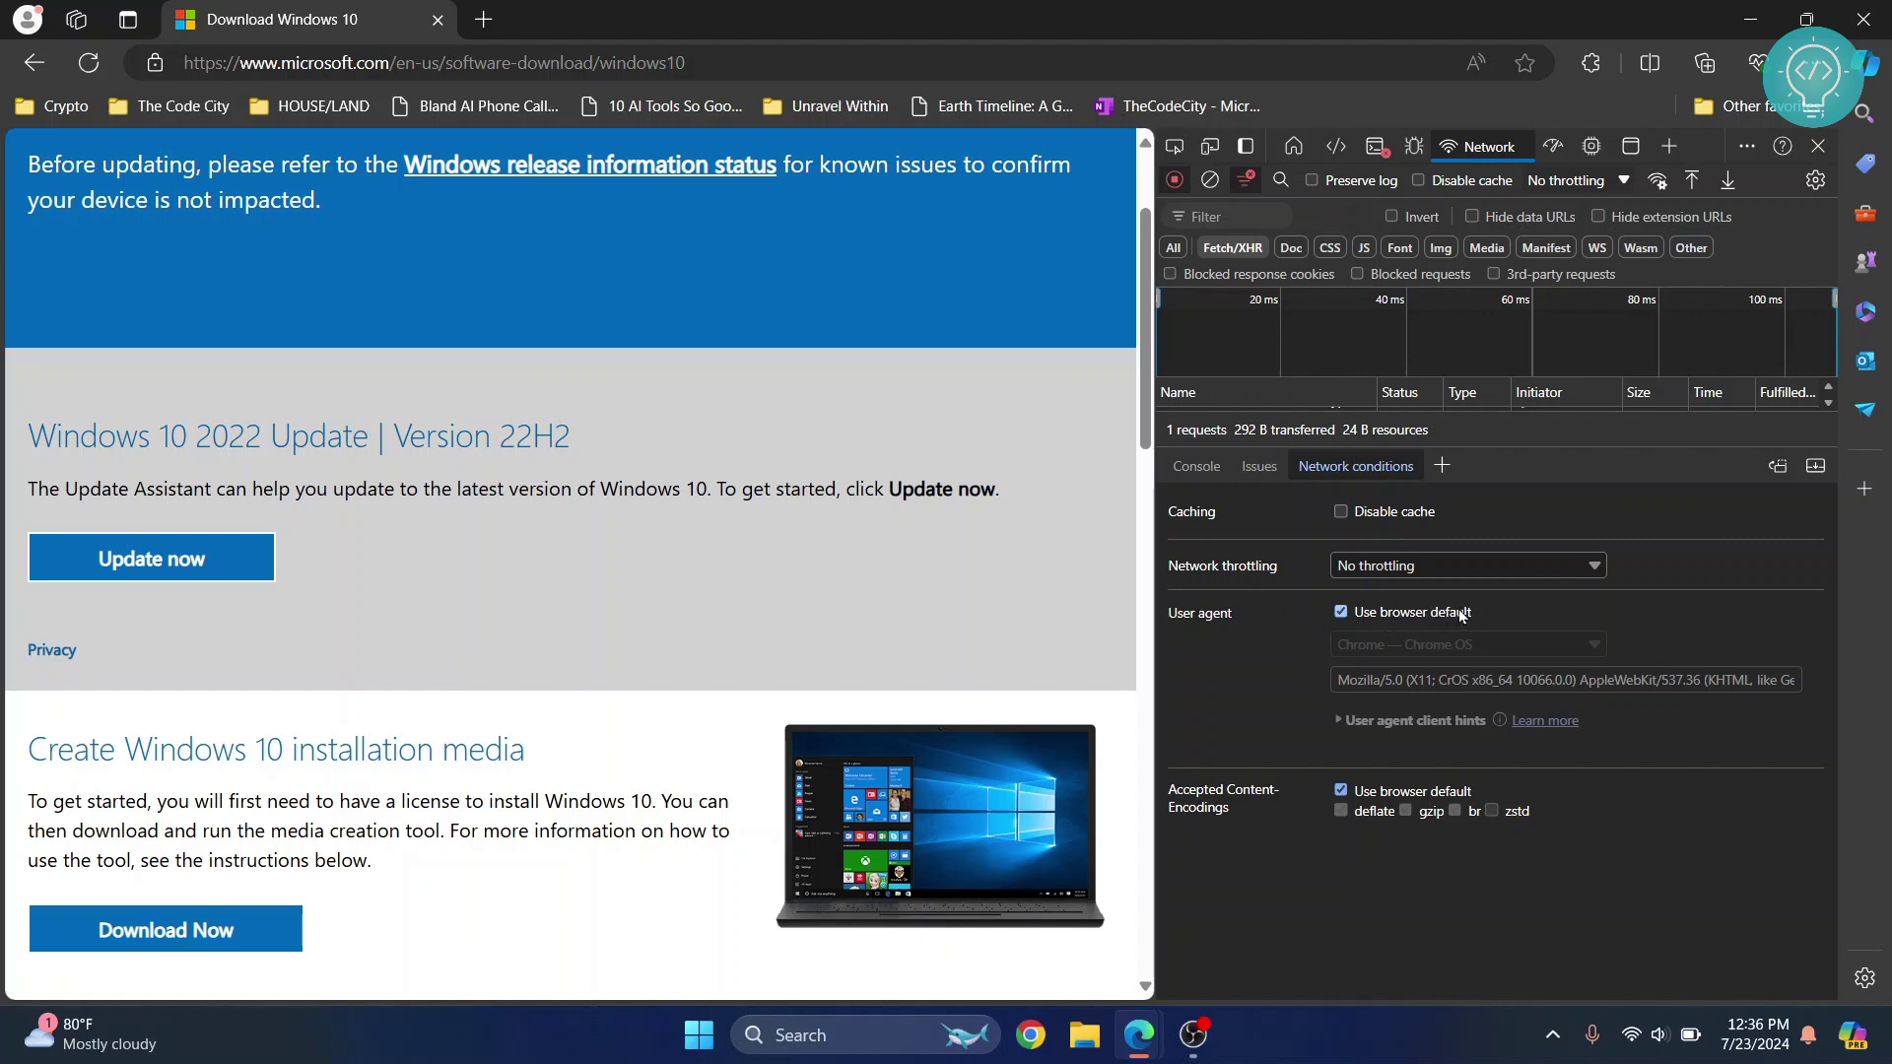
pyautogui.click(1340, 613)
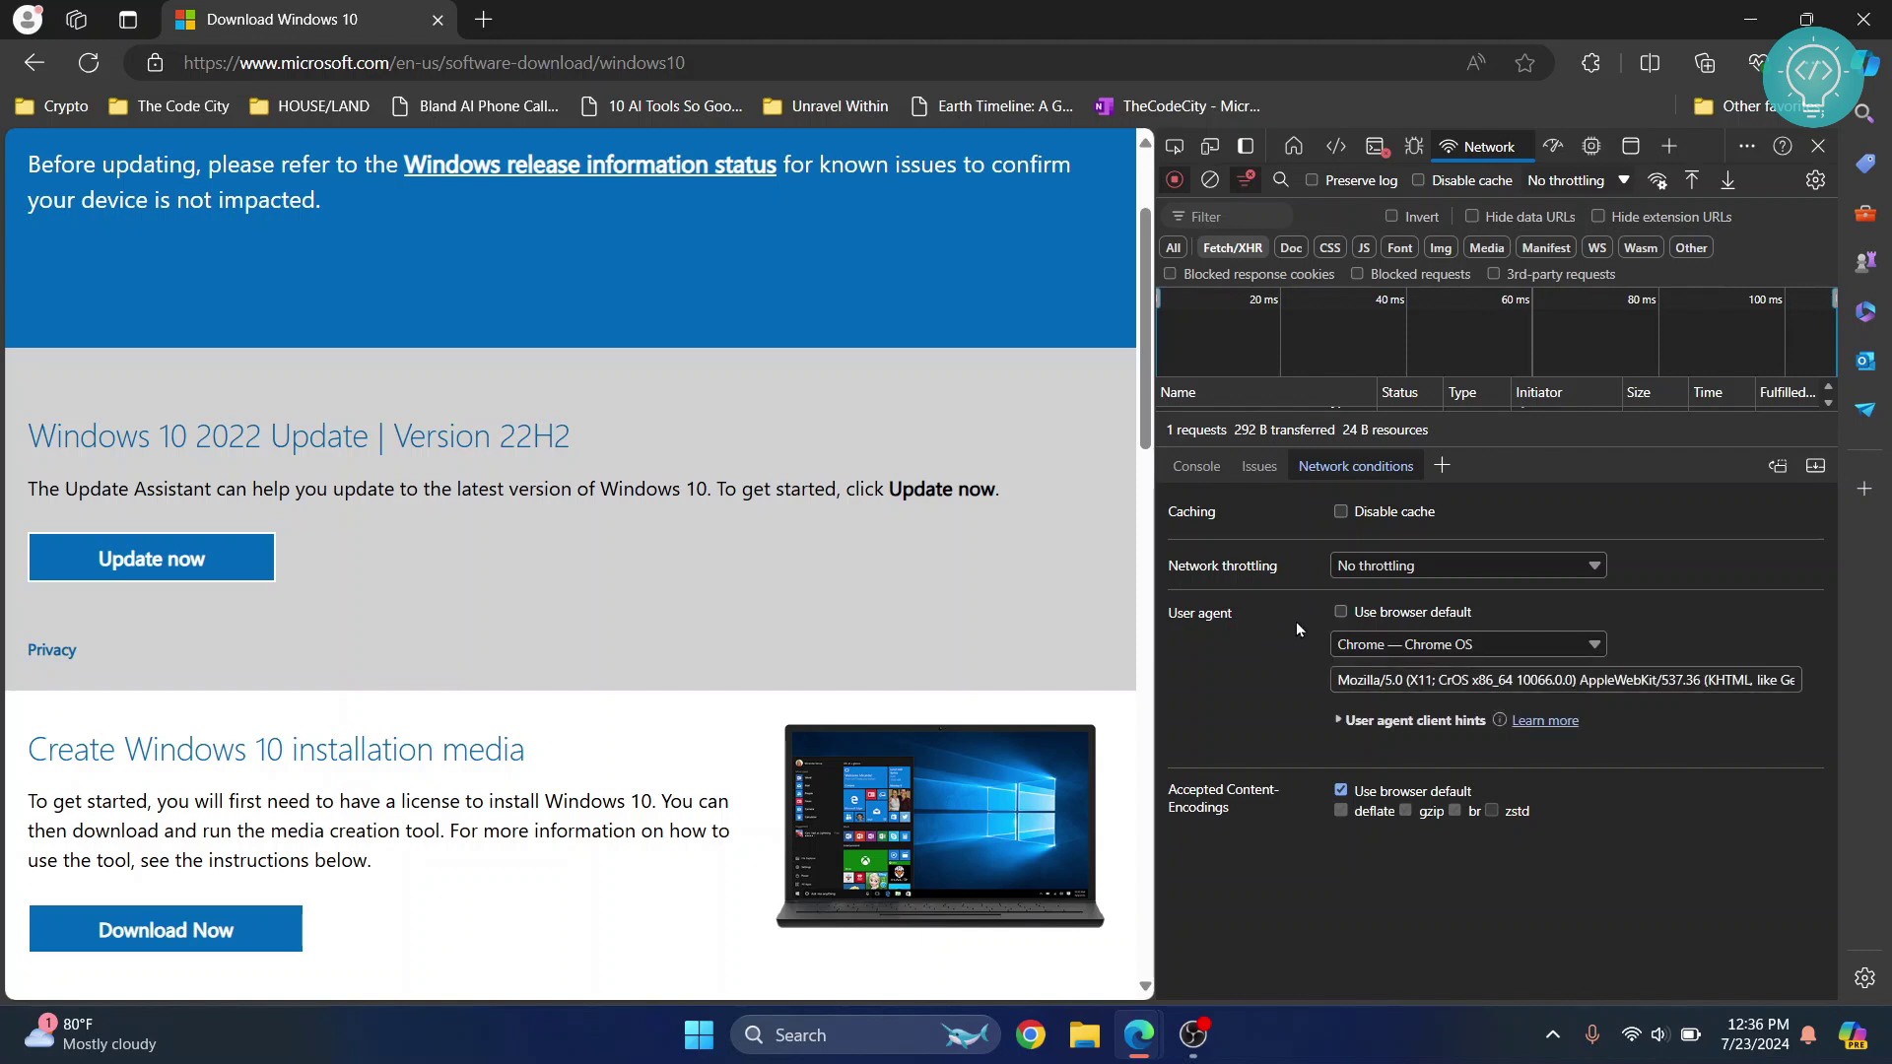
pyautogui.click(1443, 647)
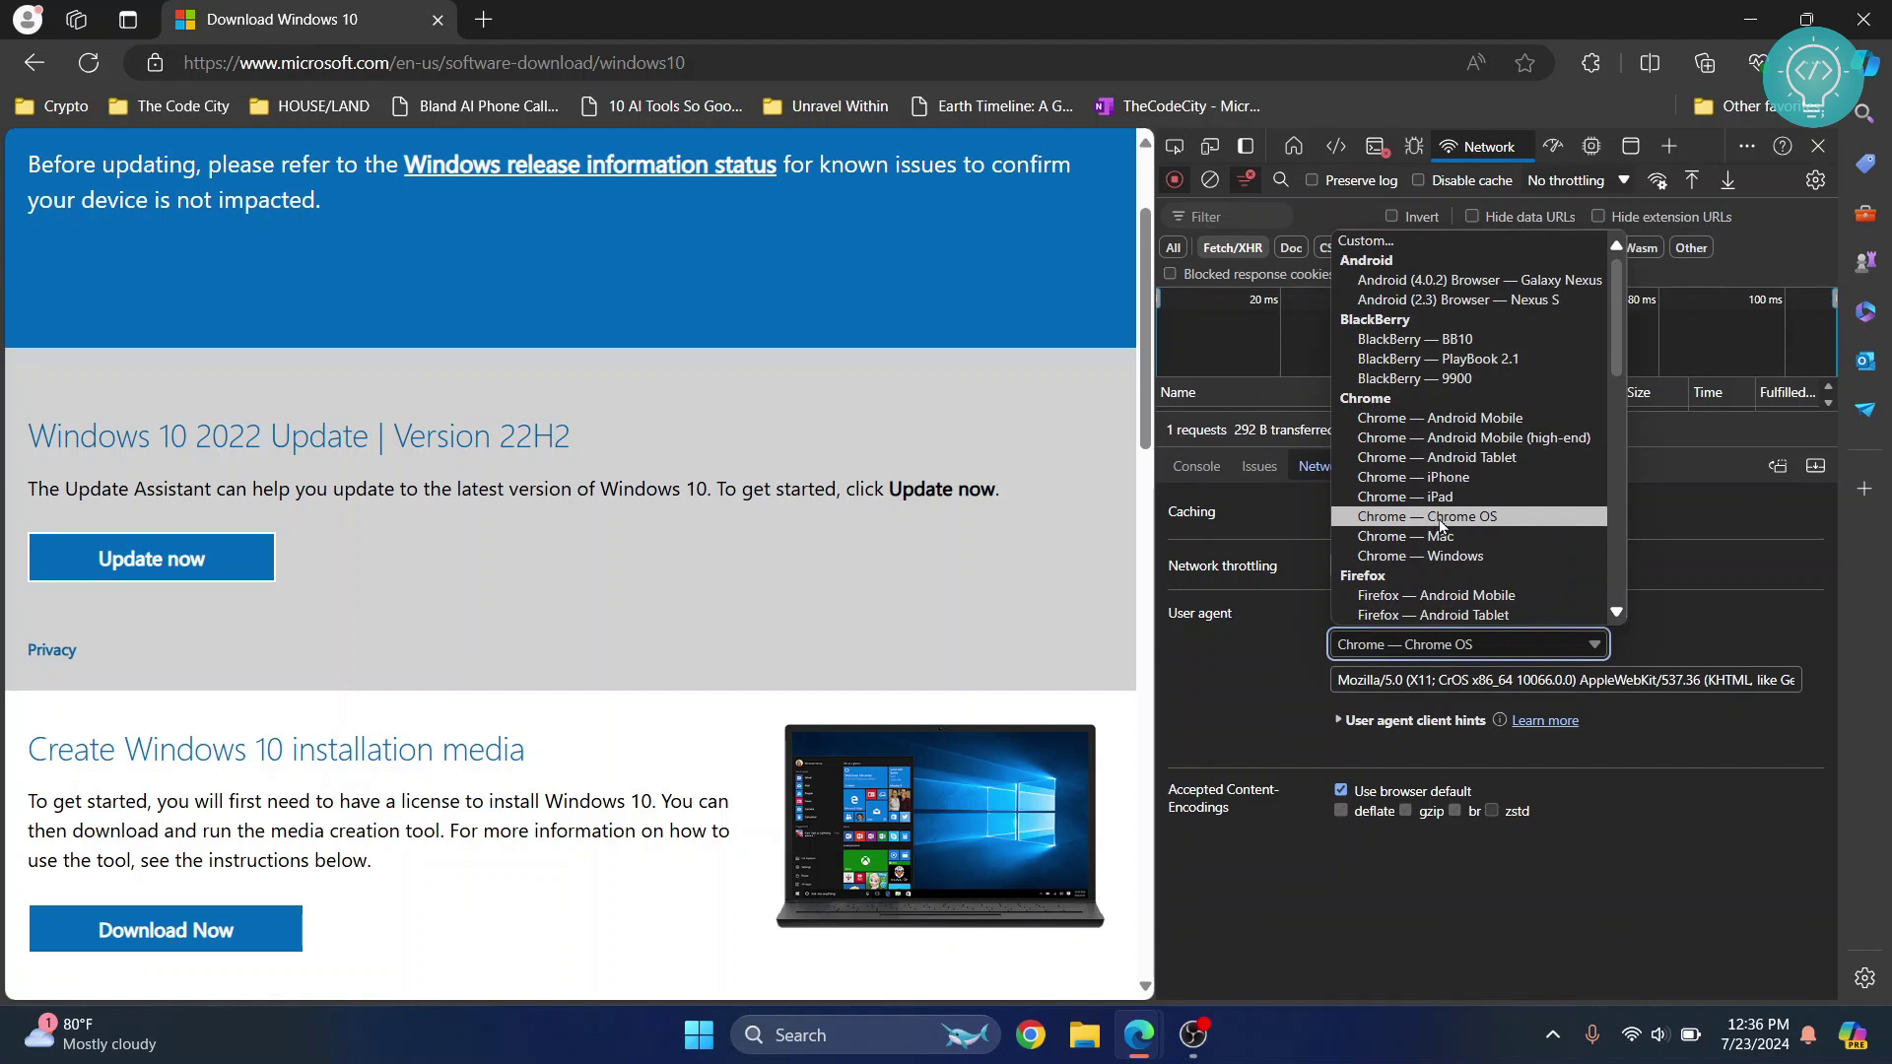
pyautogui.click(1363, 243)
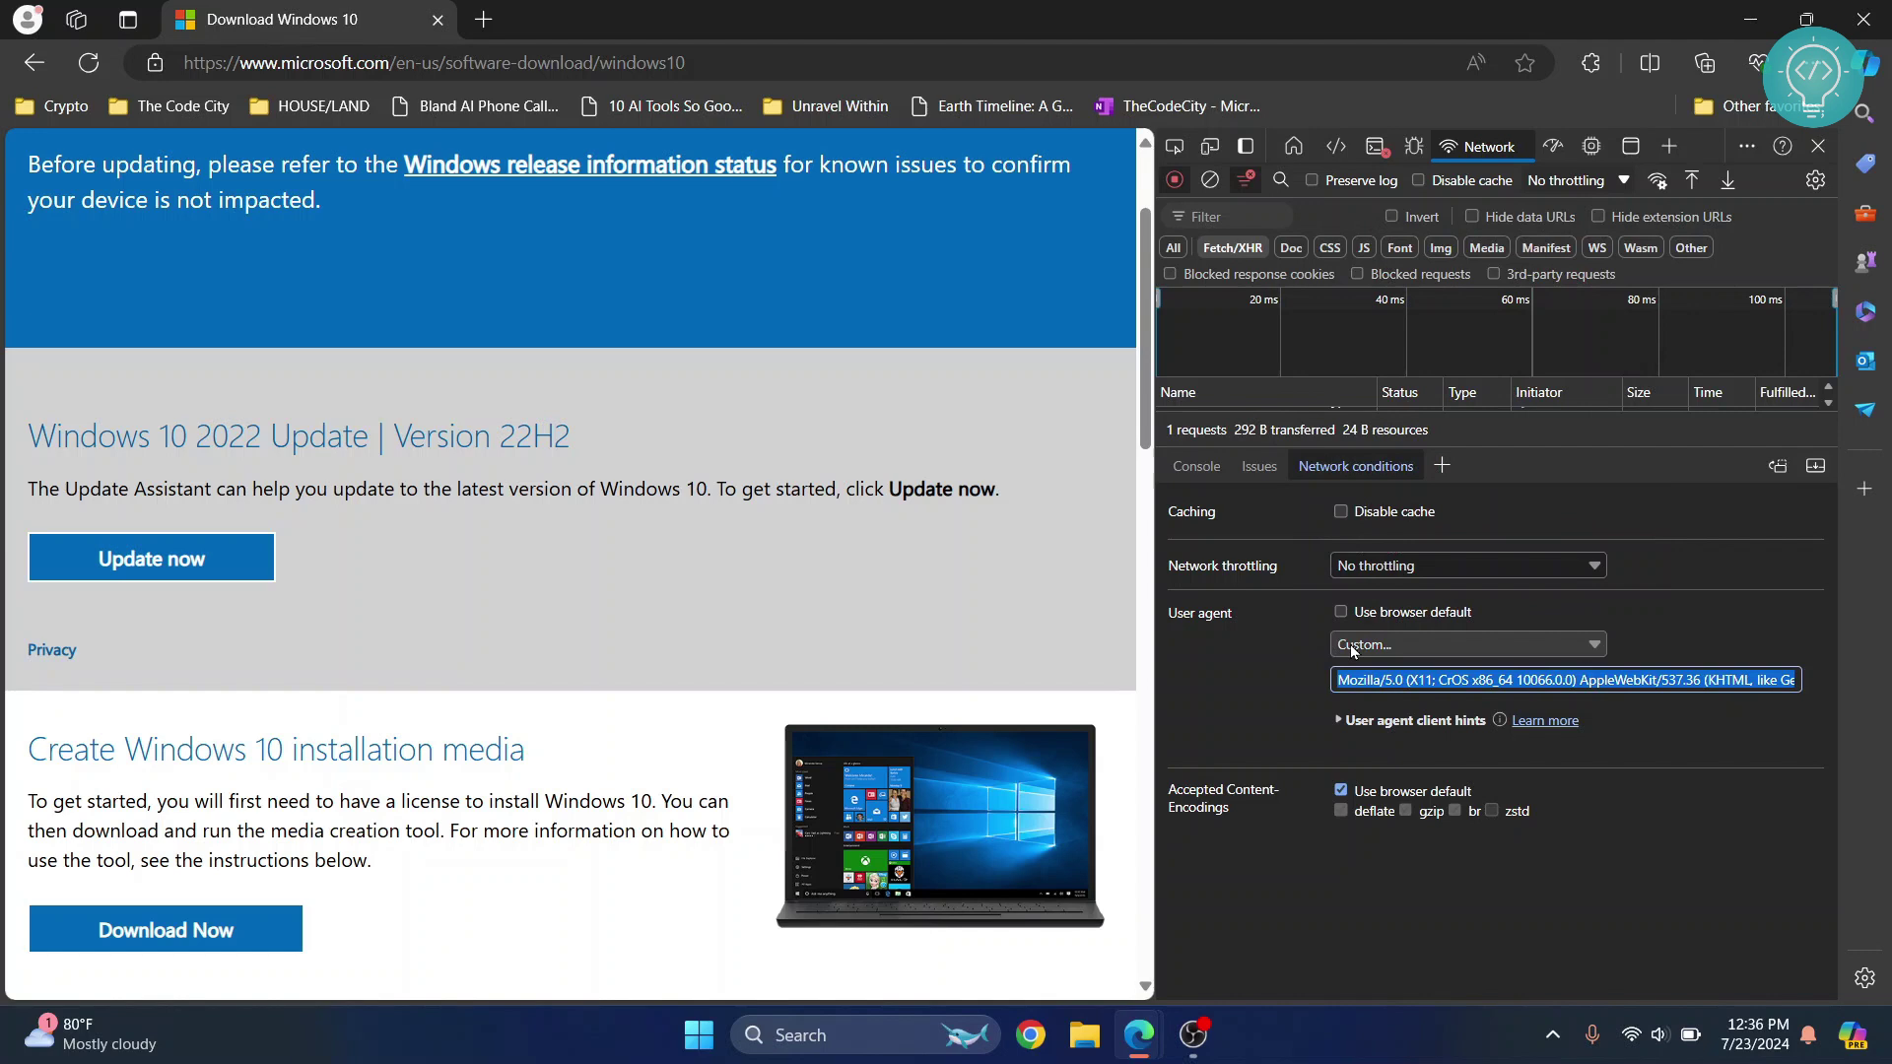
pyautogui.click(1351, 646)
pyautogui.scroll(-2, 1419, 444)
pyautogui.scroll(-1, 1364, 358)
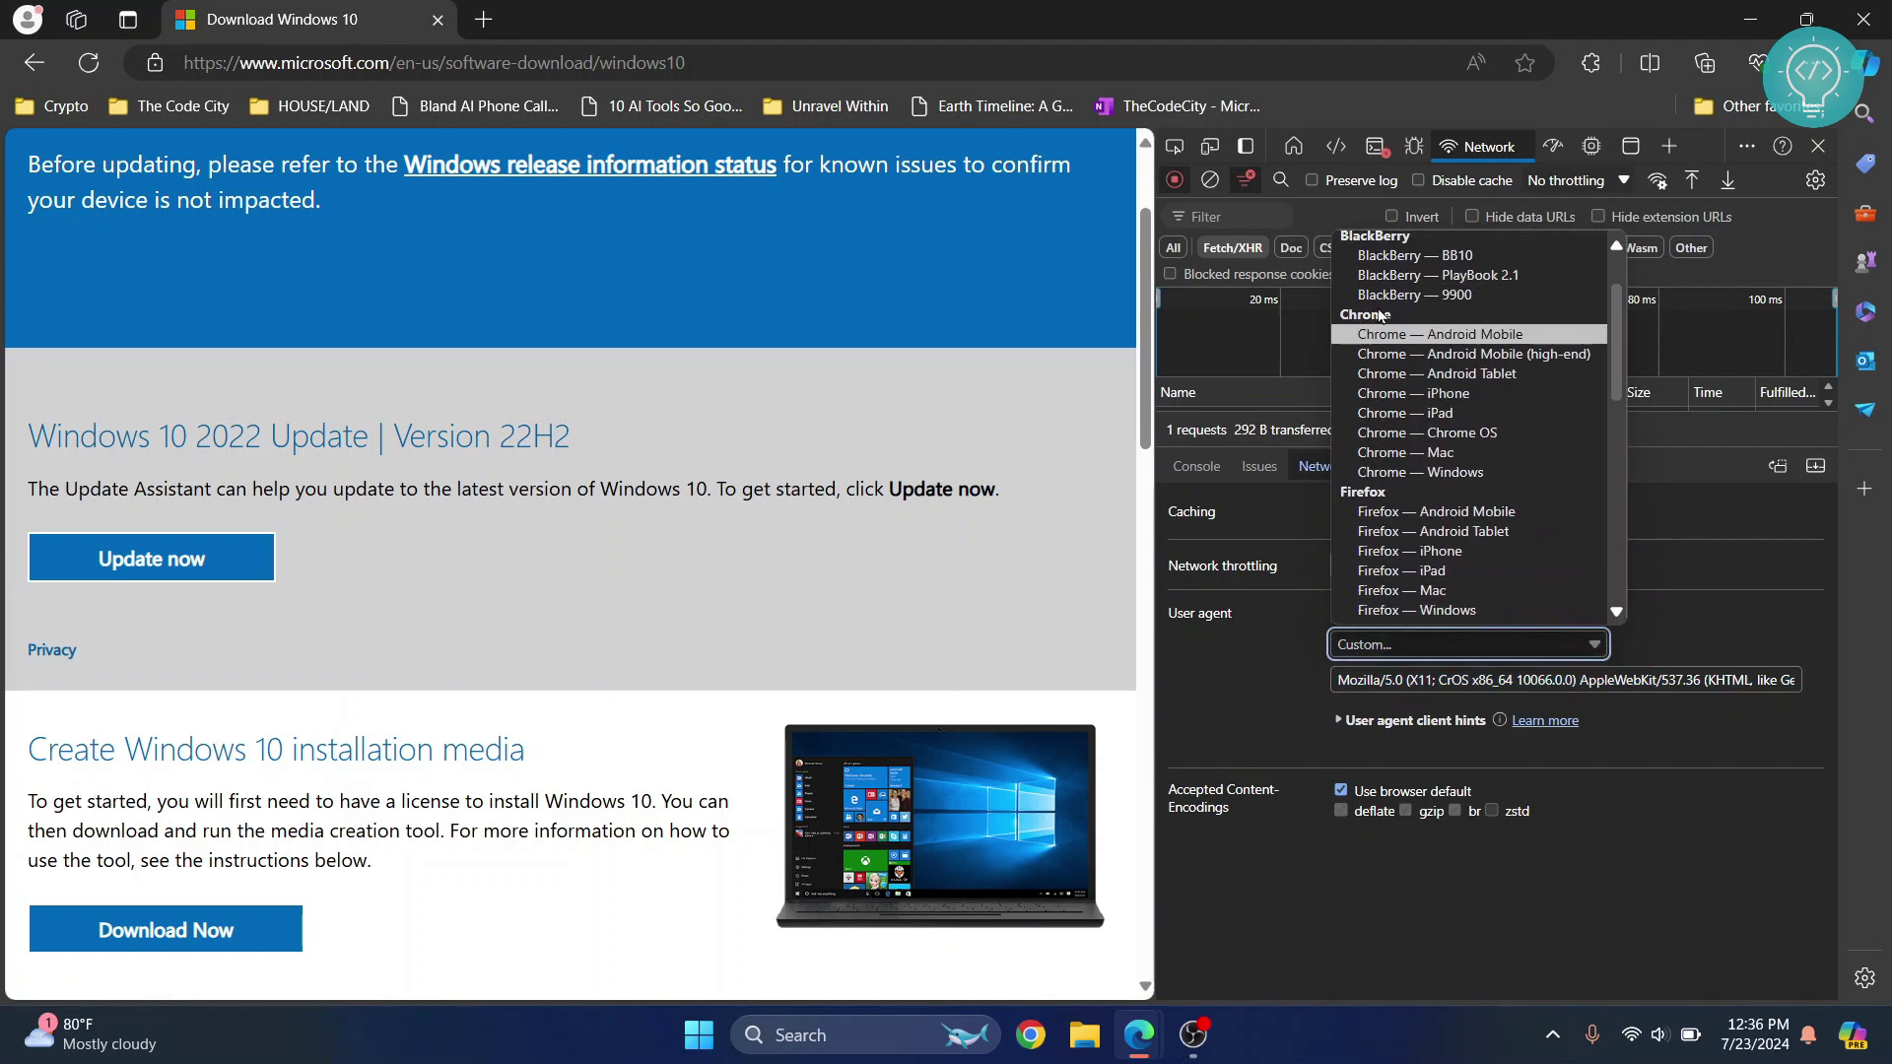
pyautogui.click(1441, 433)
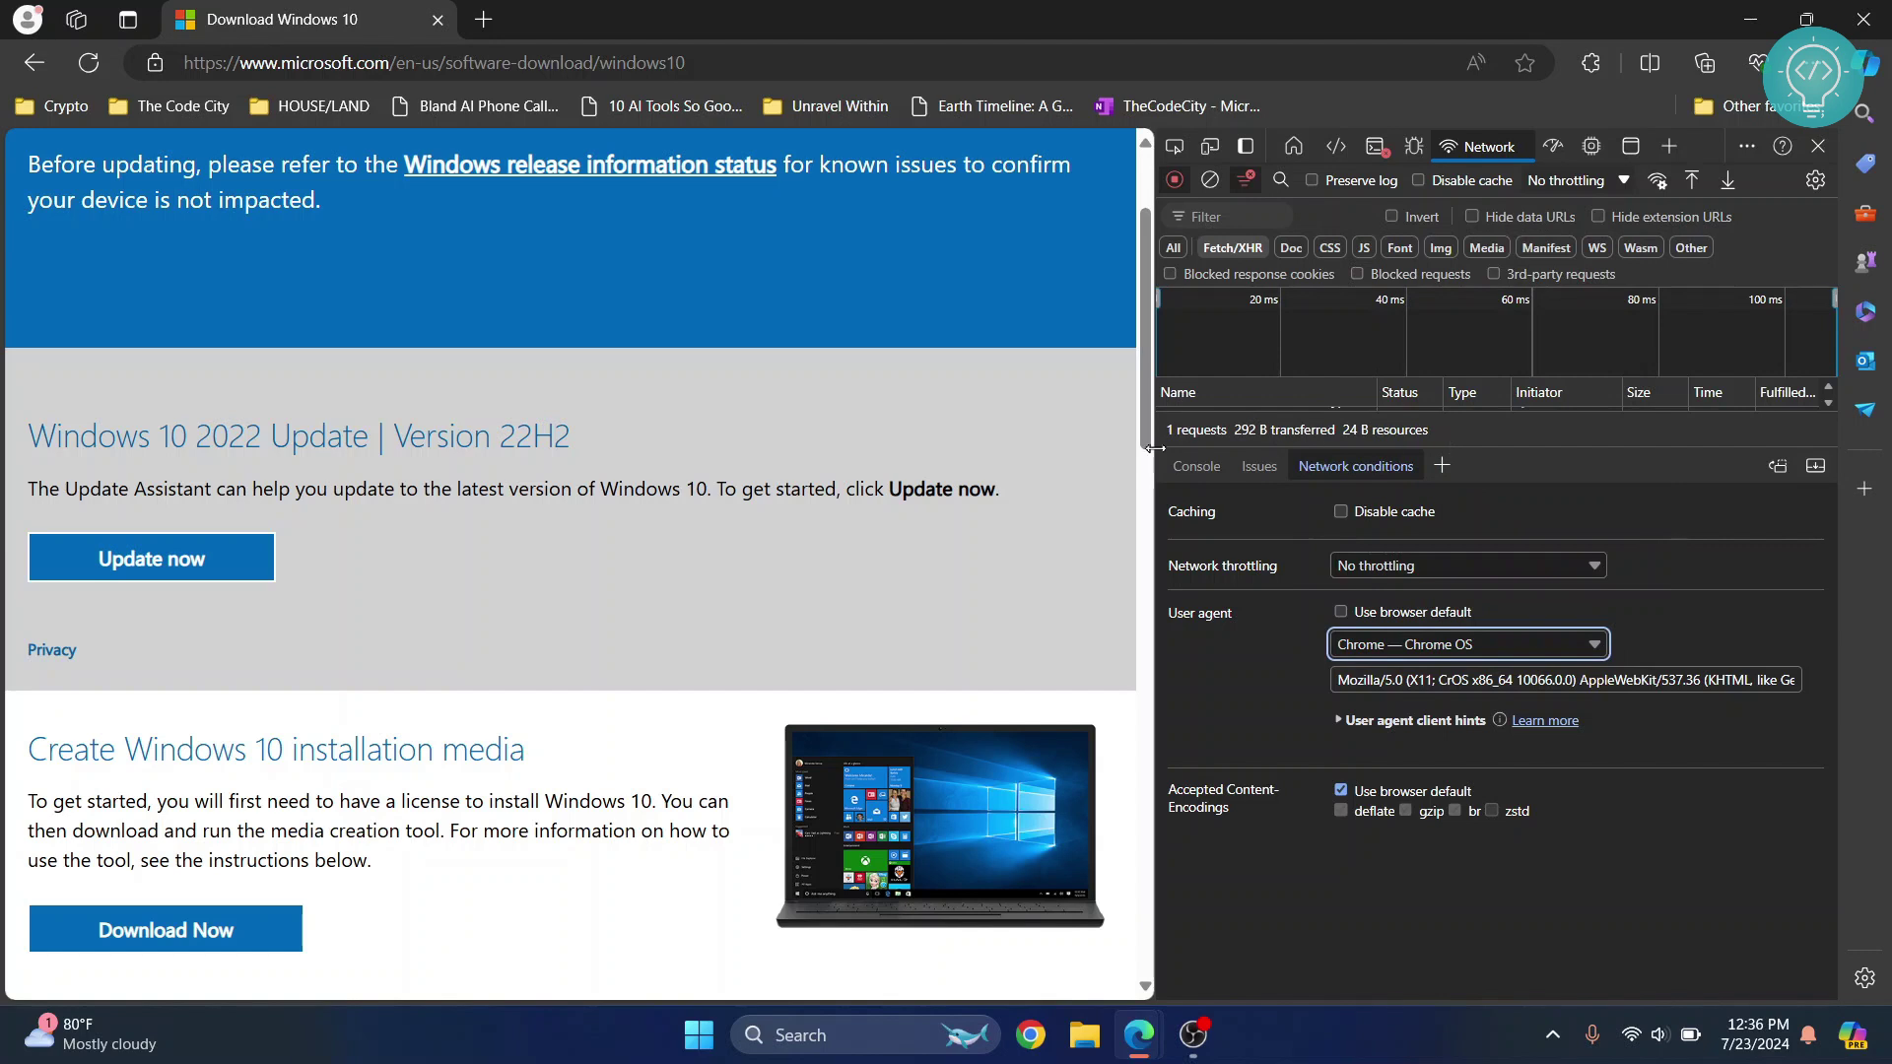
pyautogui.moveTo(1154, 443); pyautogui.dragTo(1213, 443)
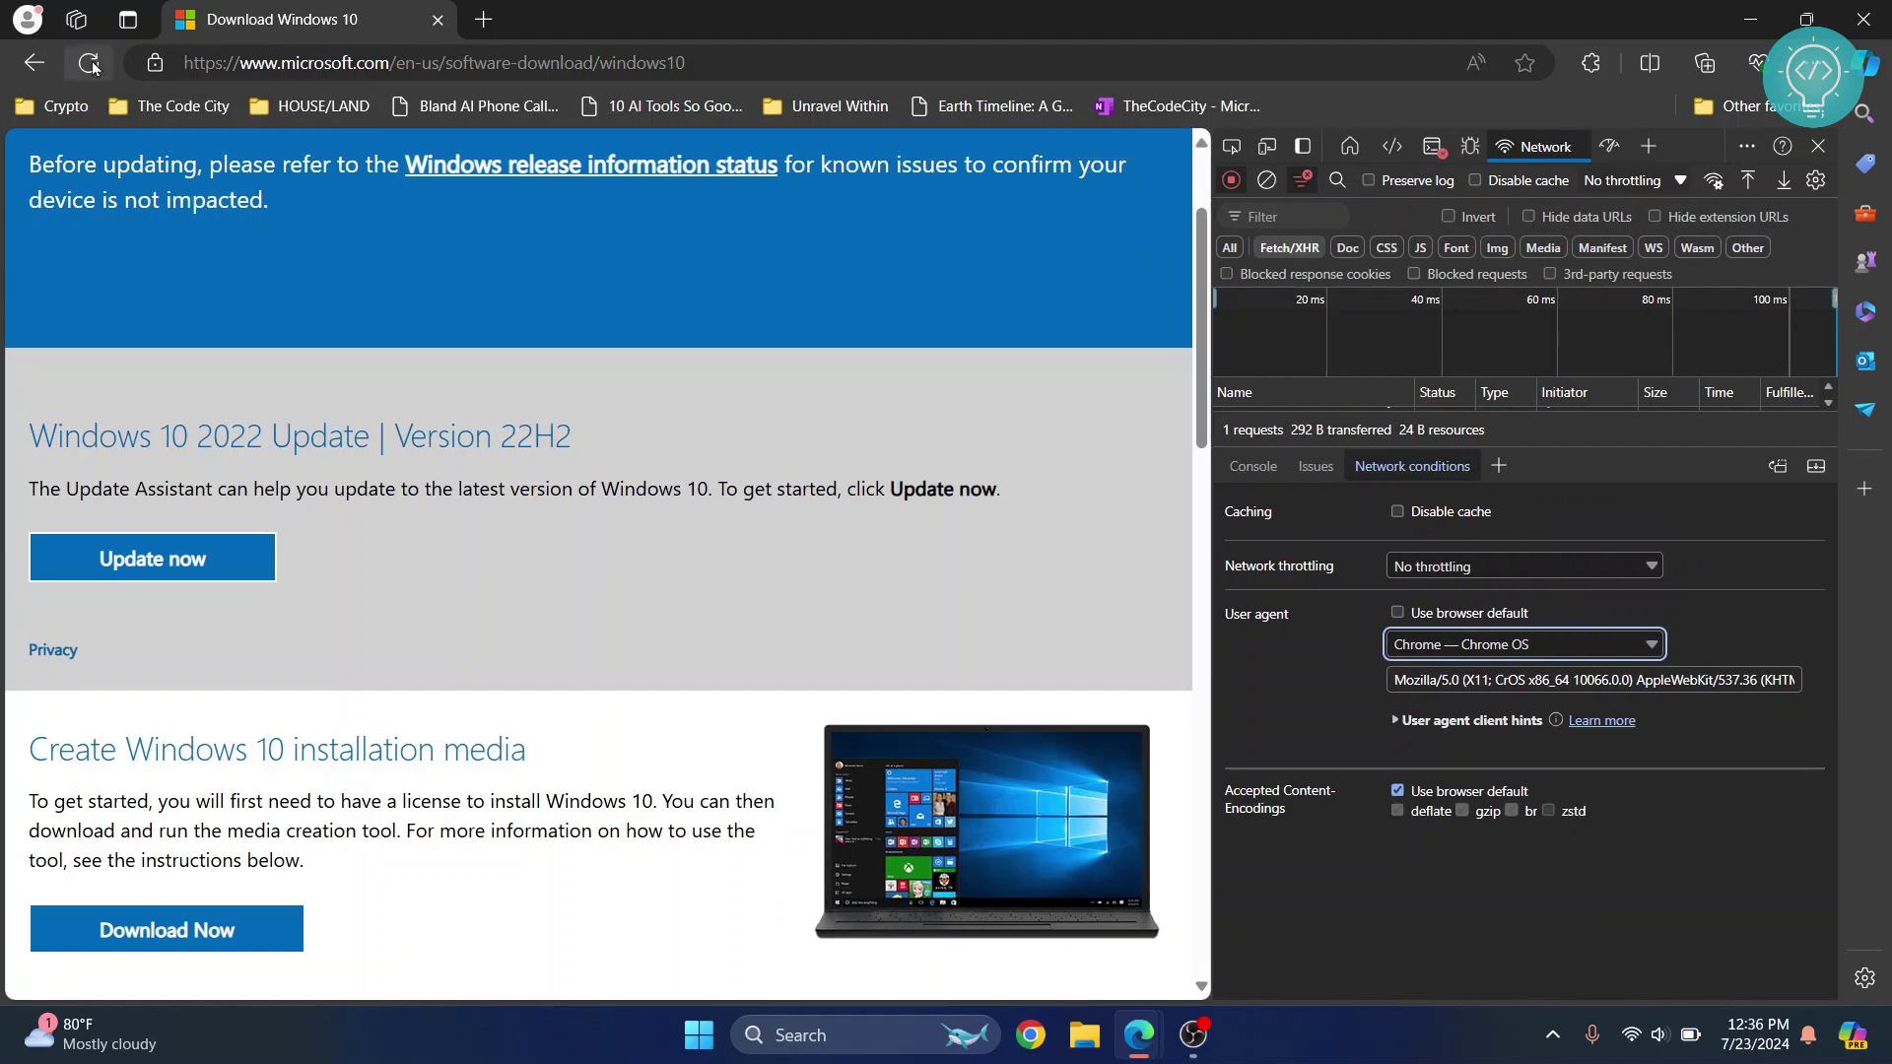
# Step: Reload the page, then select and confirm 'Windows 10 (multi-edition ISO)'
pyautogui.click(88, 63)
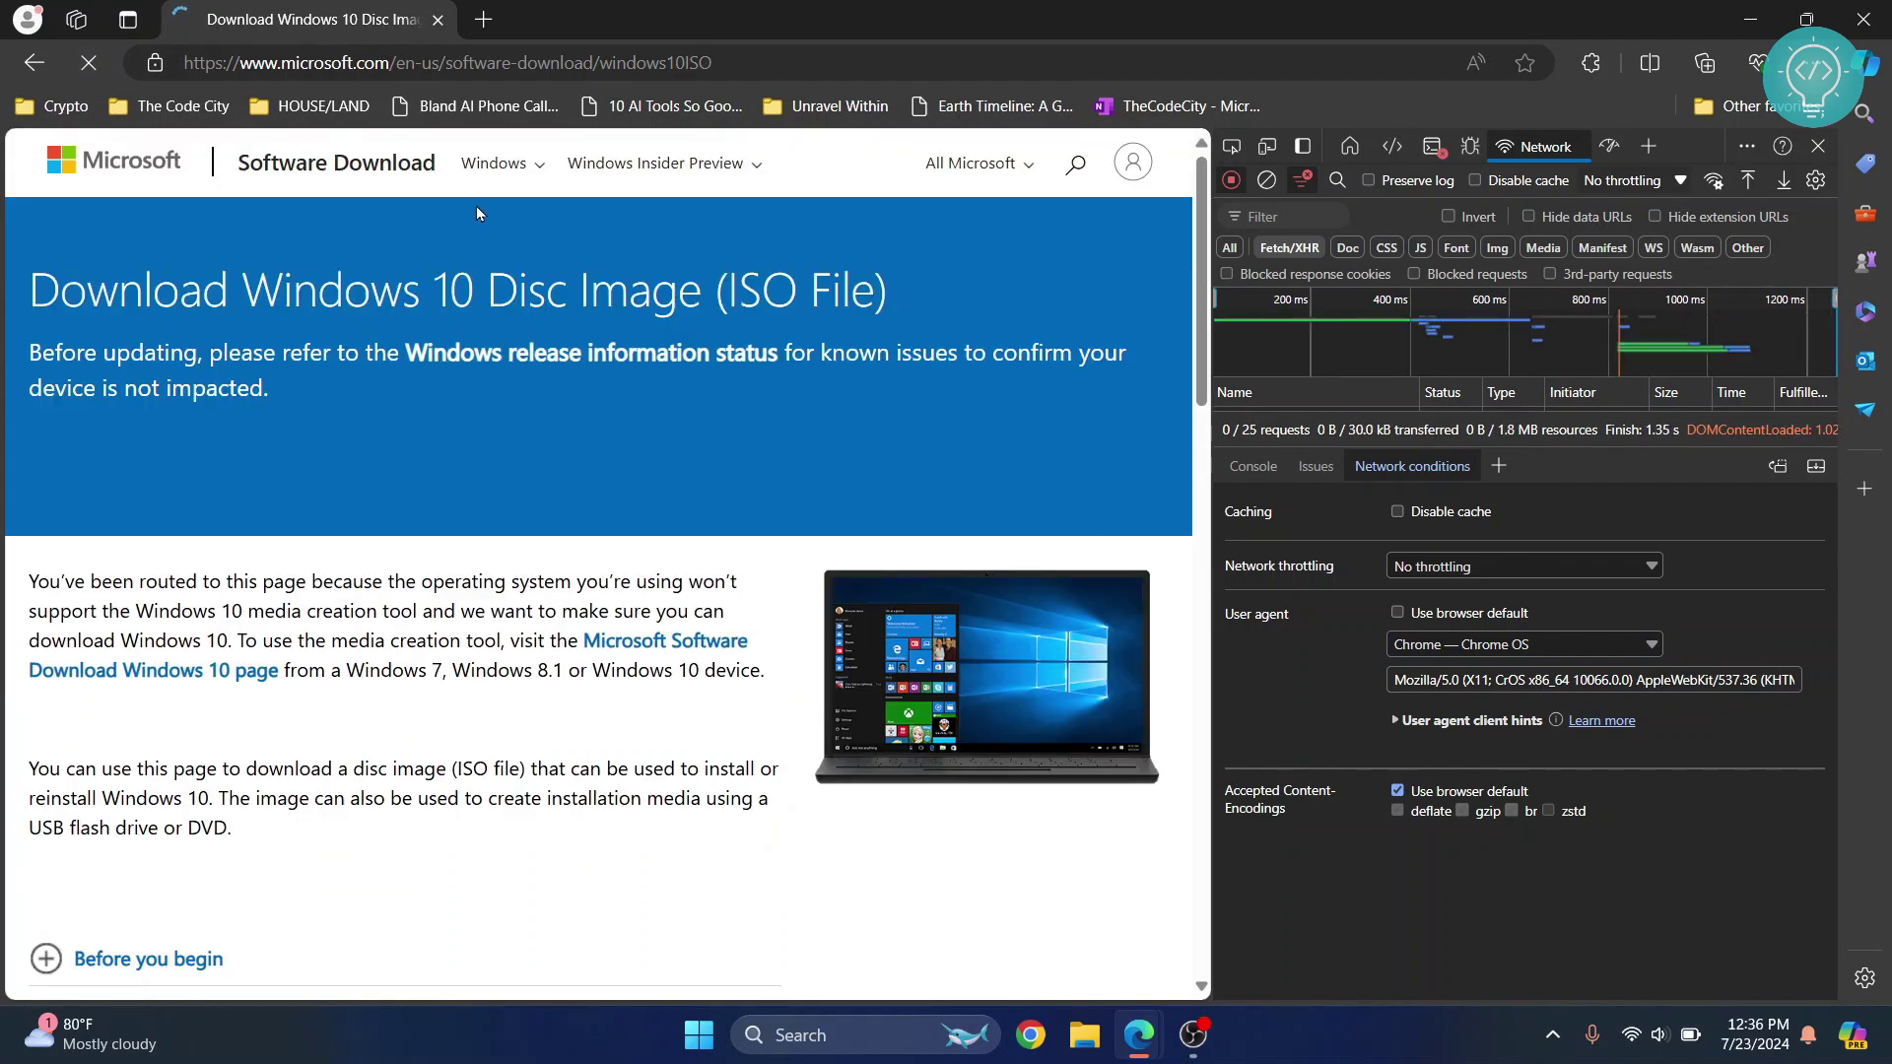
pyautogui.scroll(-5, 453, 498)
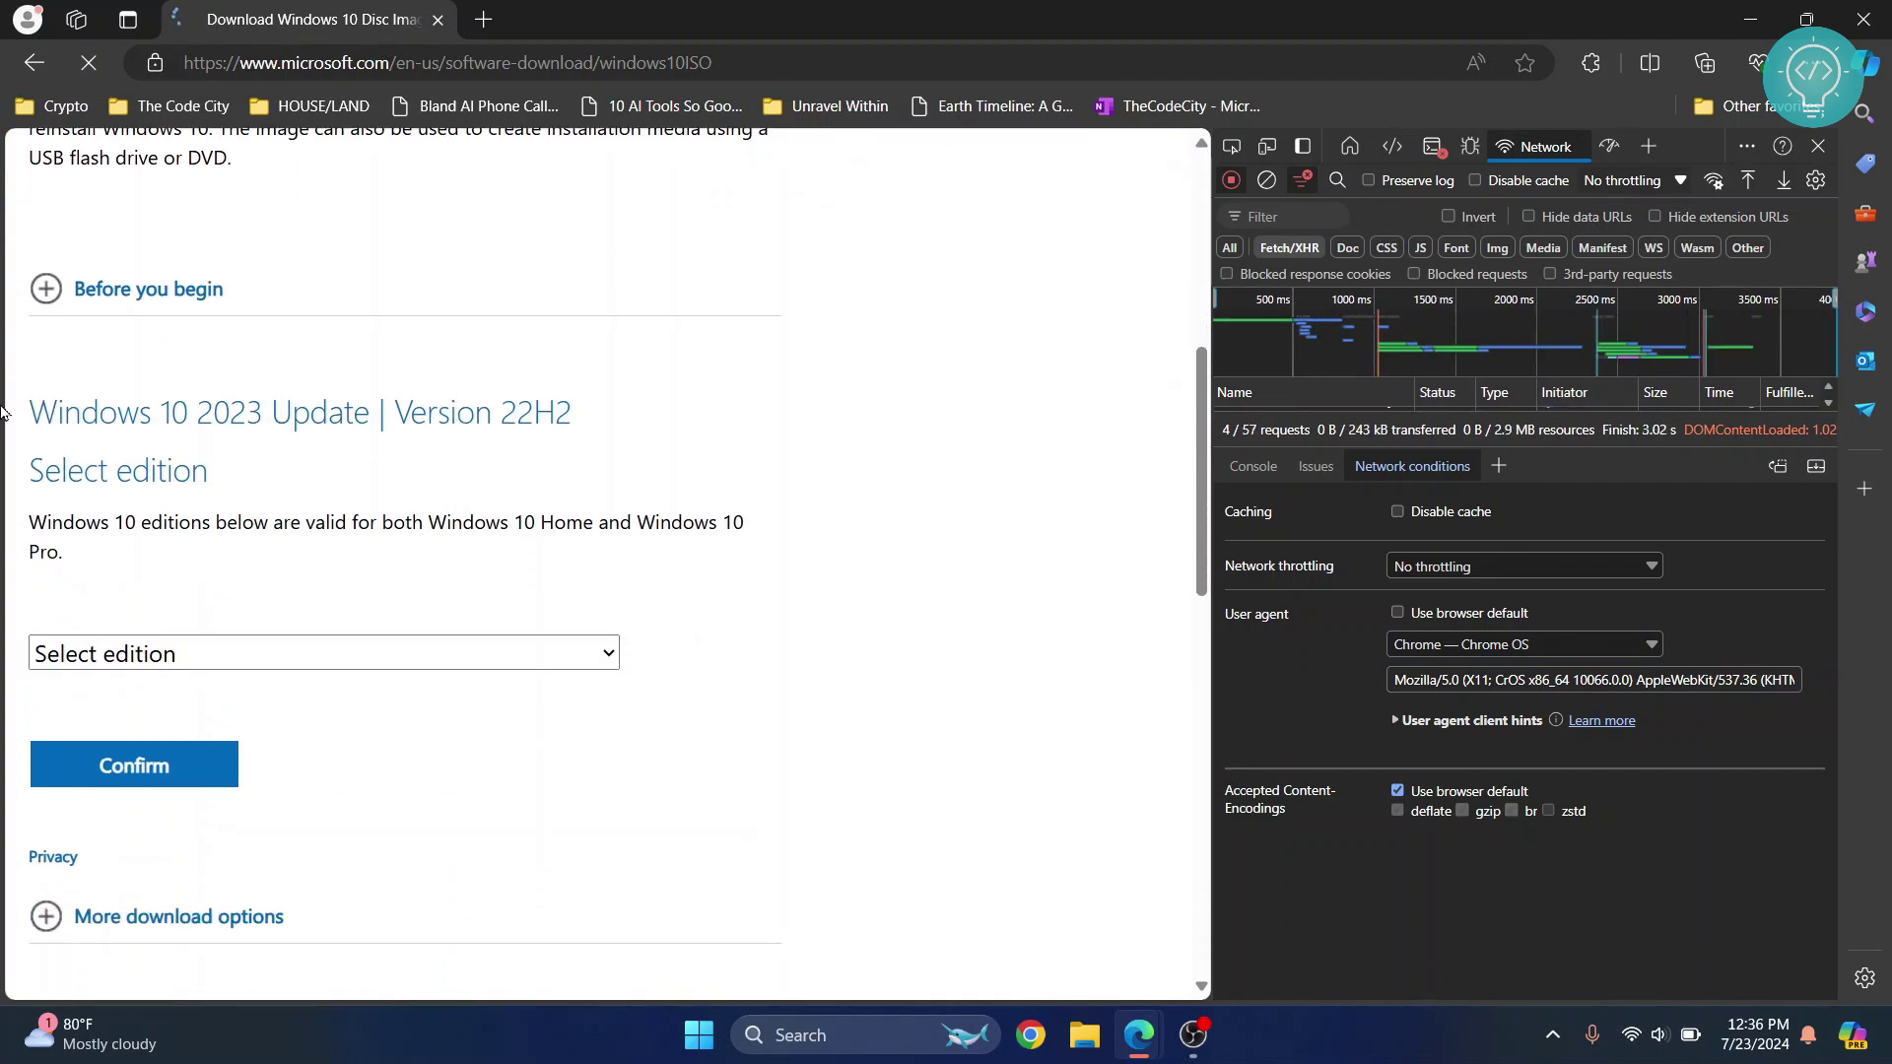
pyautogui.moveTo(30, 413); pyautogui.dragTo(104, 487)
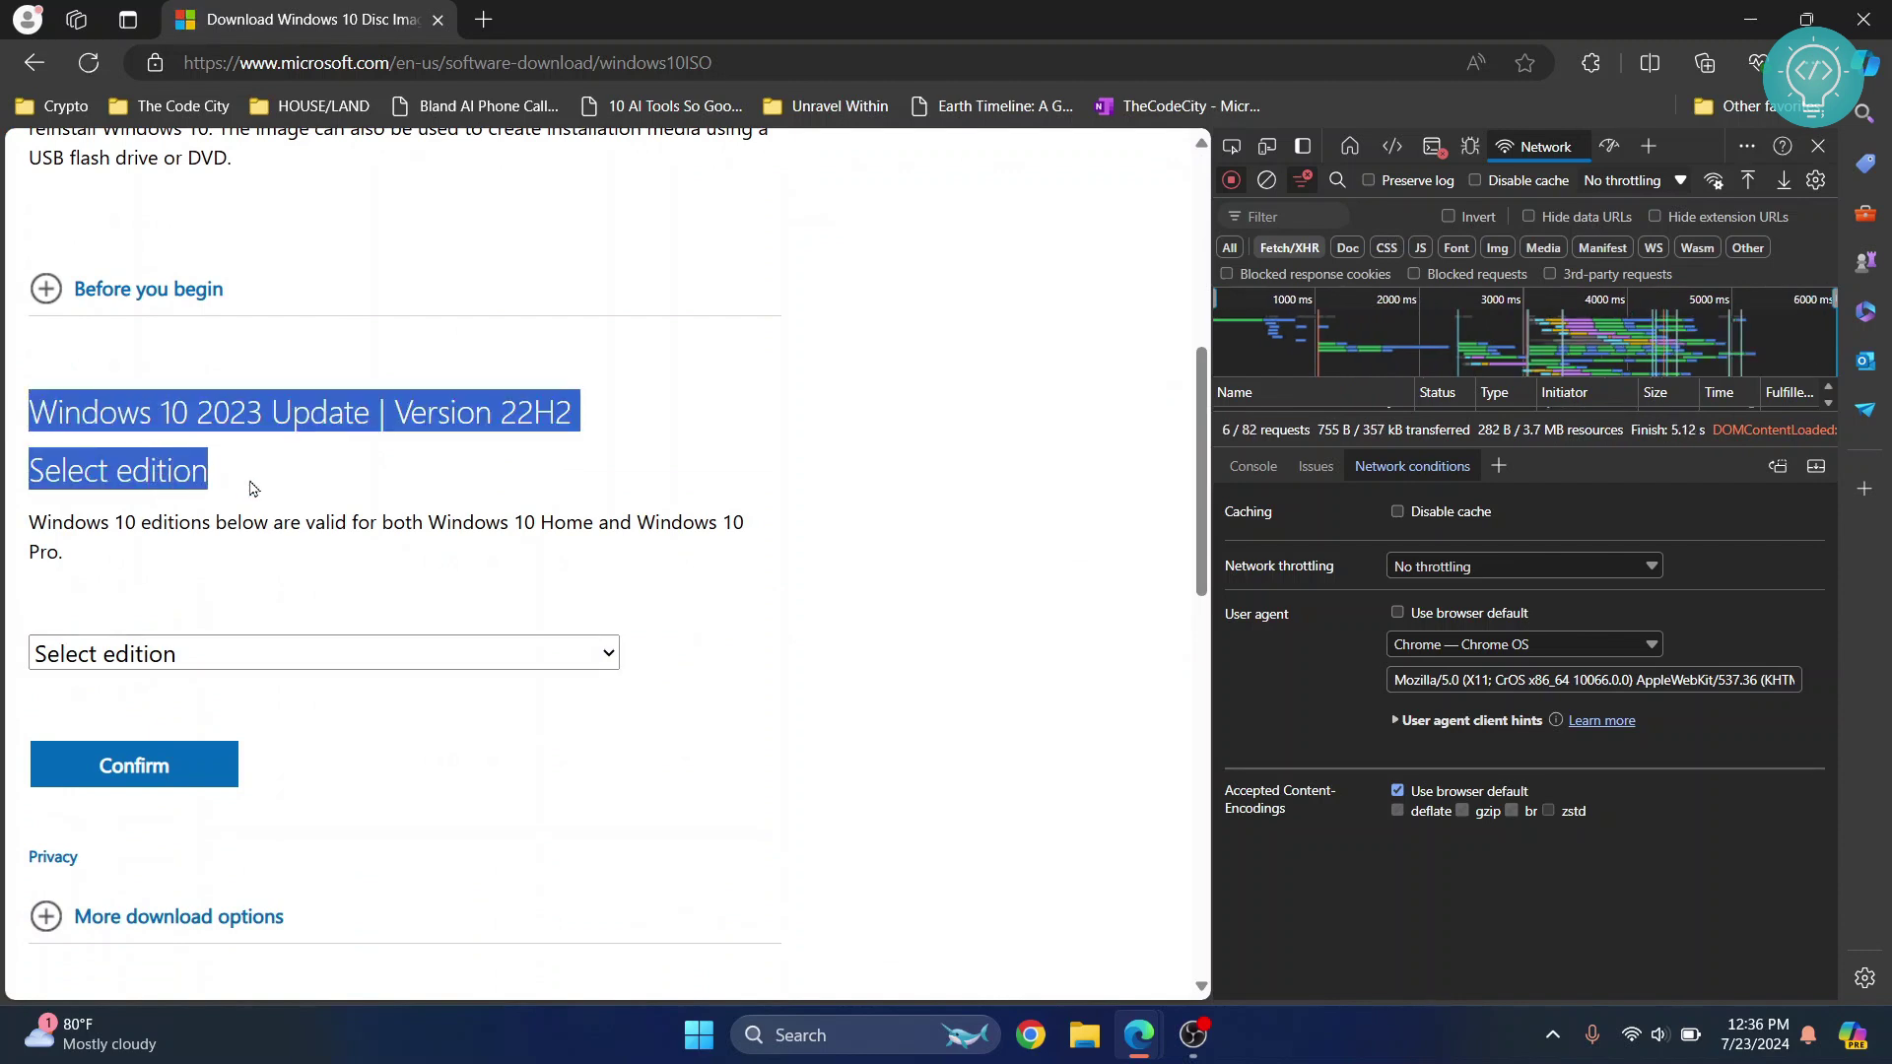
pyautogui.click(322, 653)
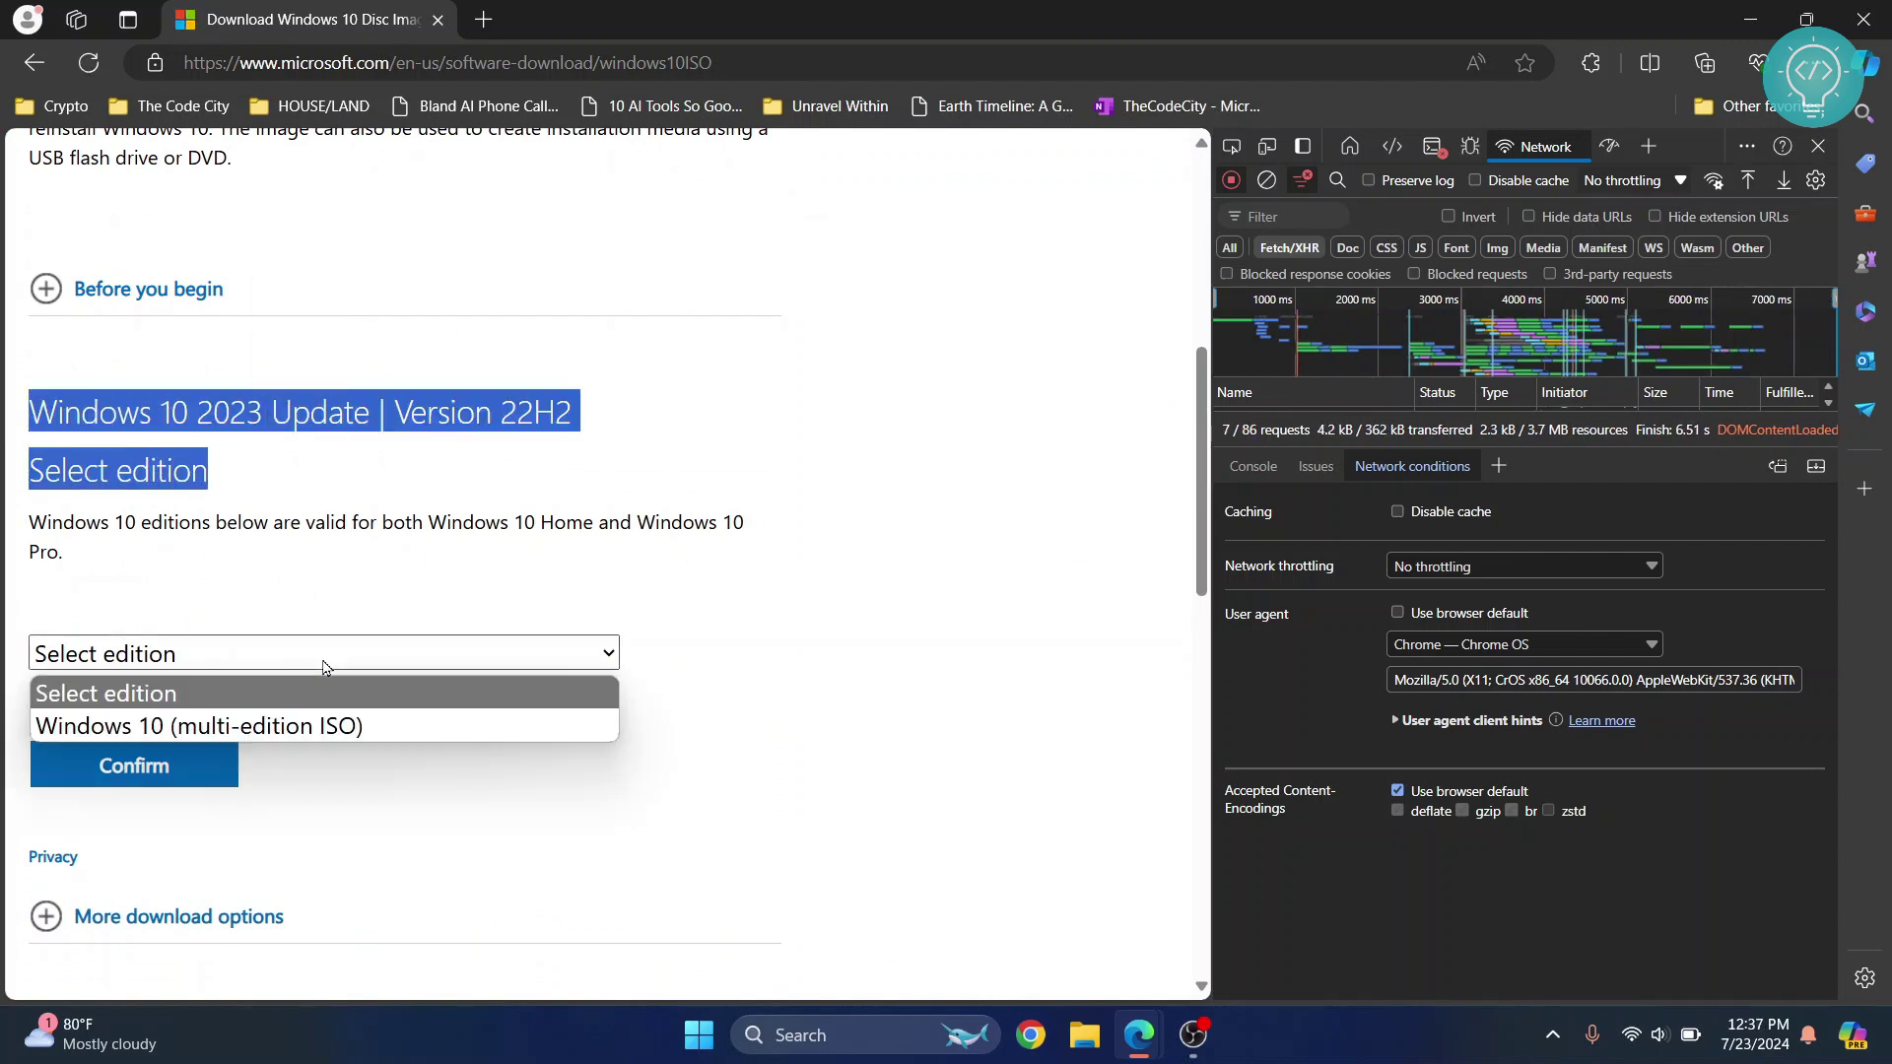
pyautogui.click(149, 727)
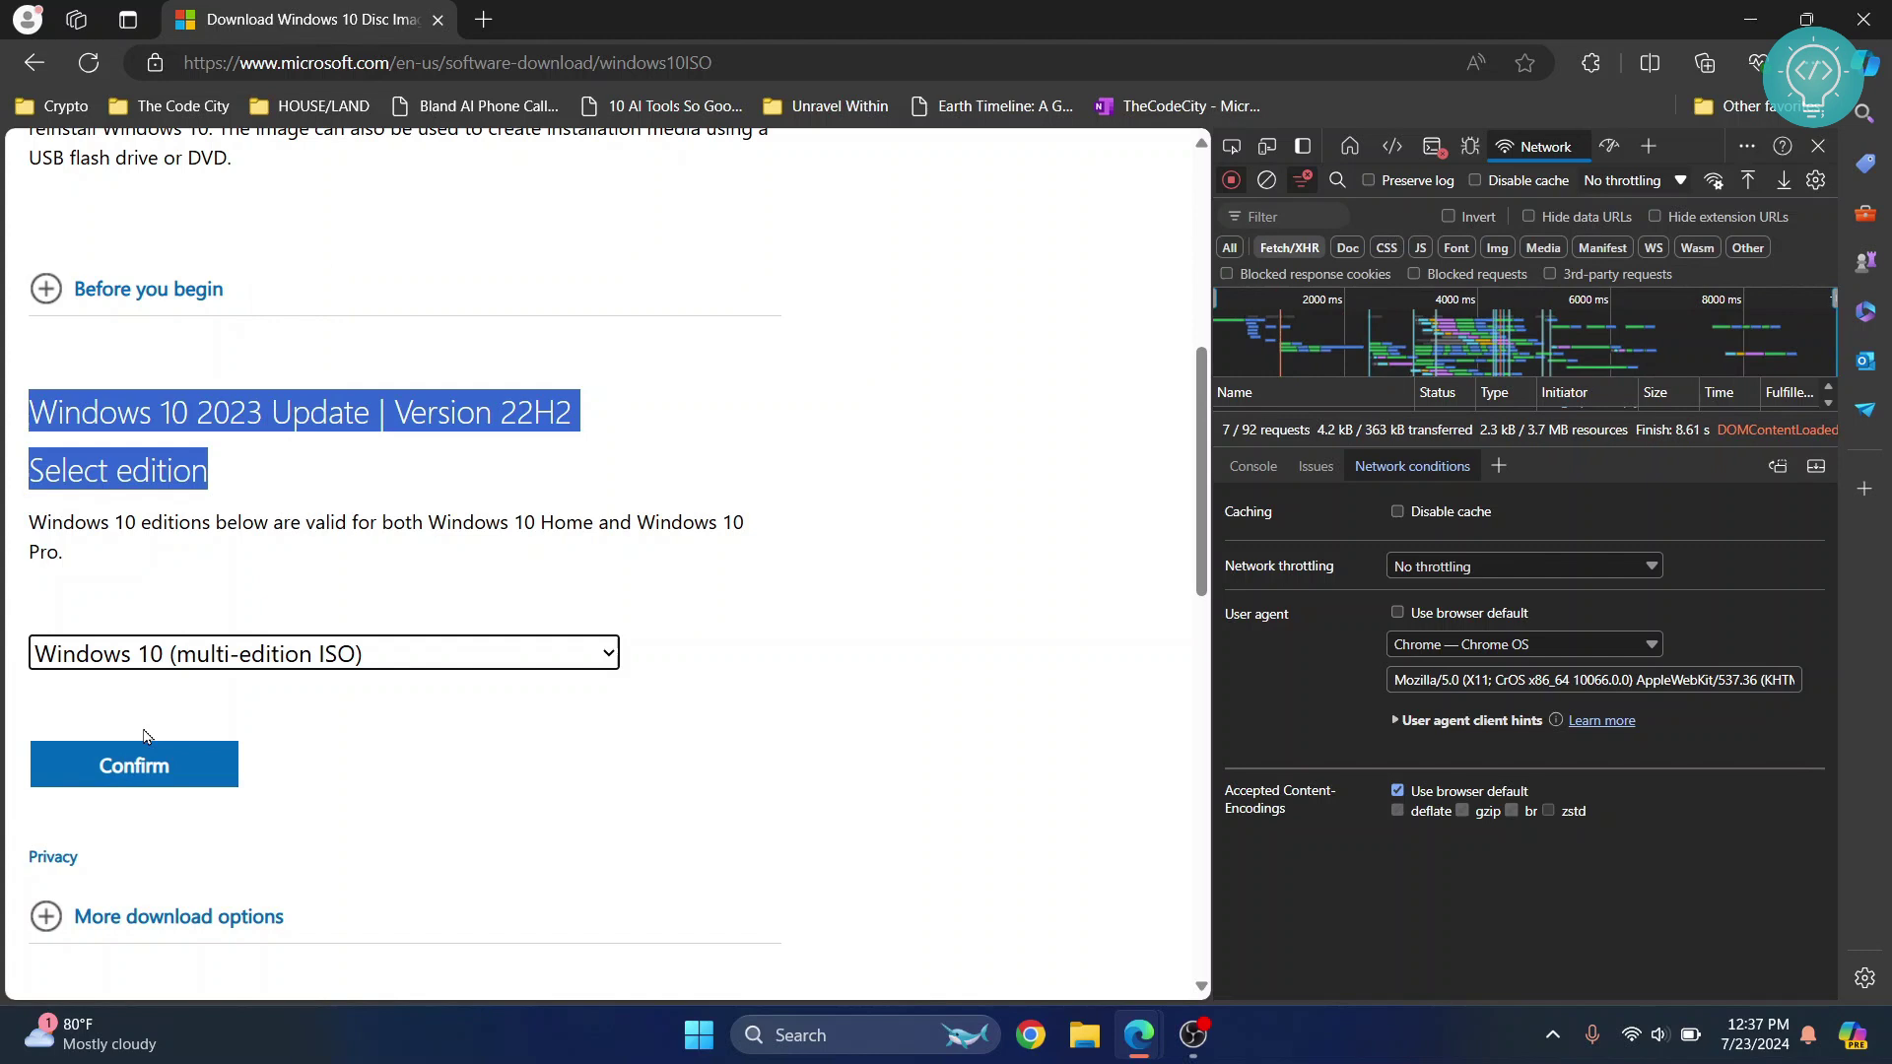
pyautogui.click(126, 775)
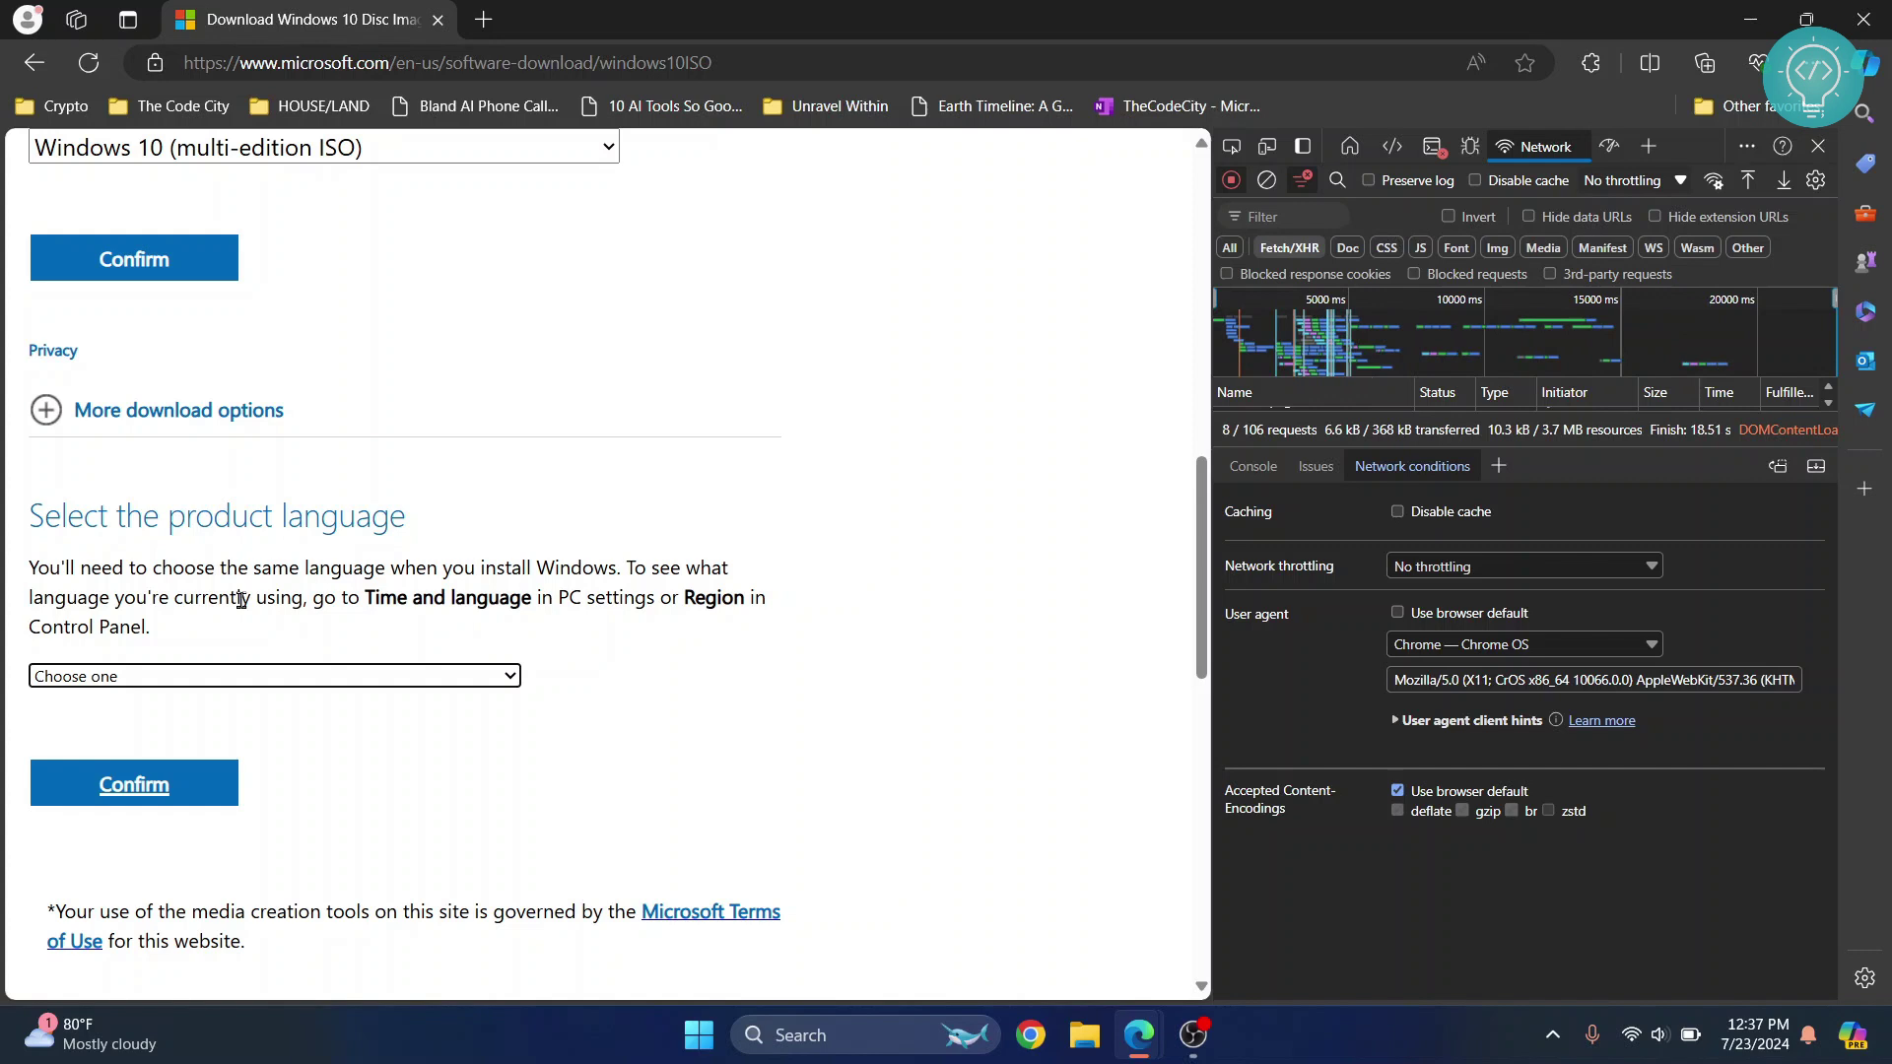
# Step: Select English (United States) in the language dropdown and confirm it
pyautogui.click(269, 678)
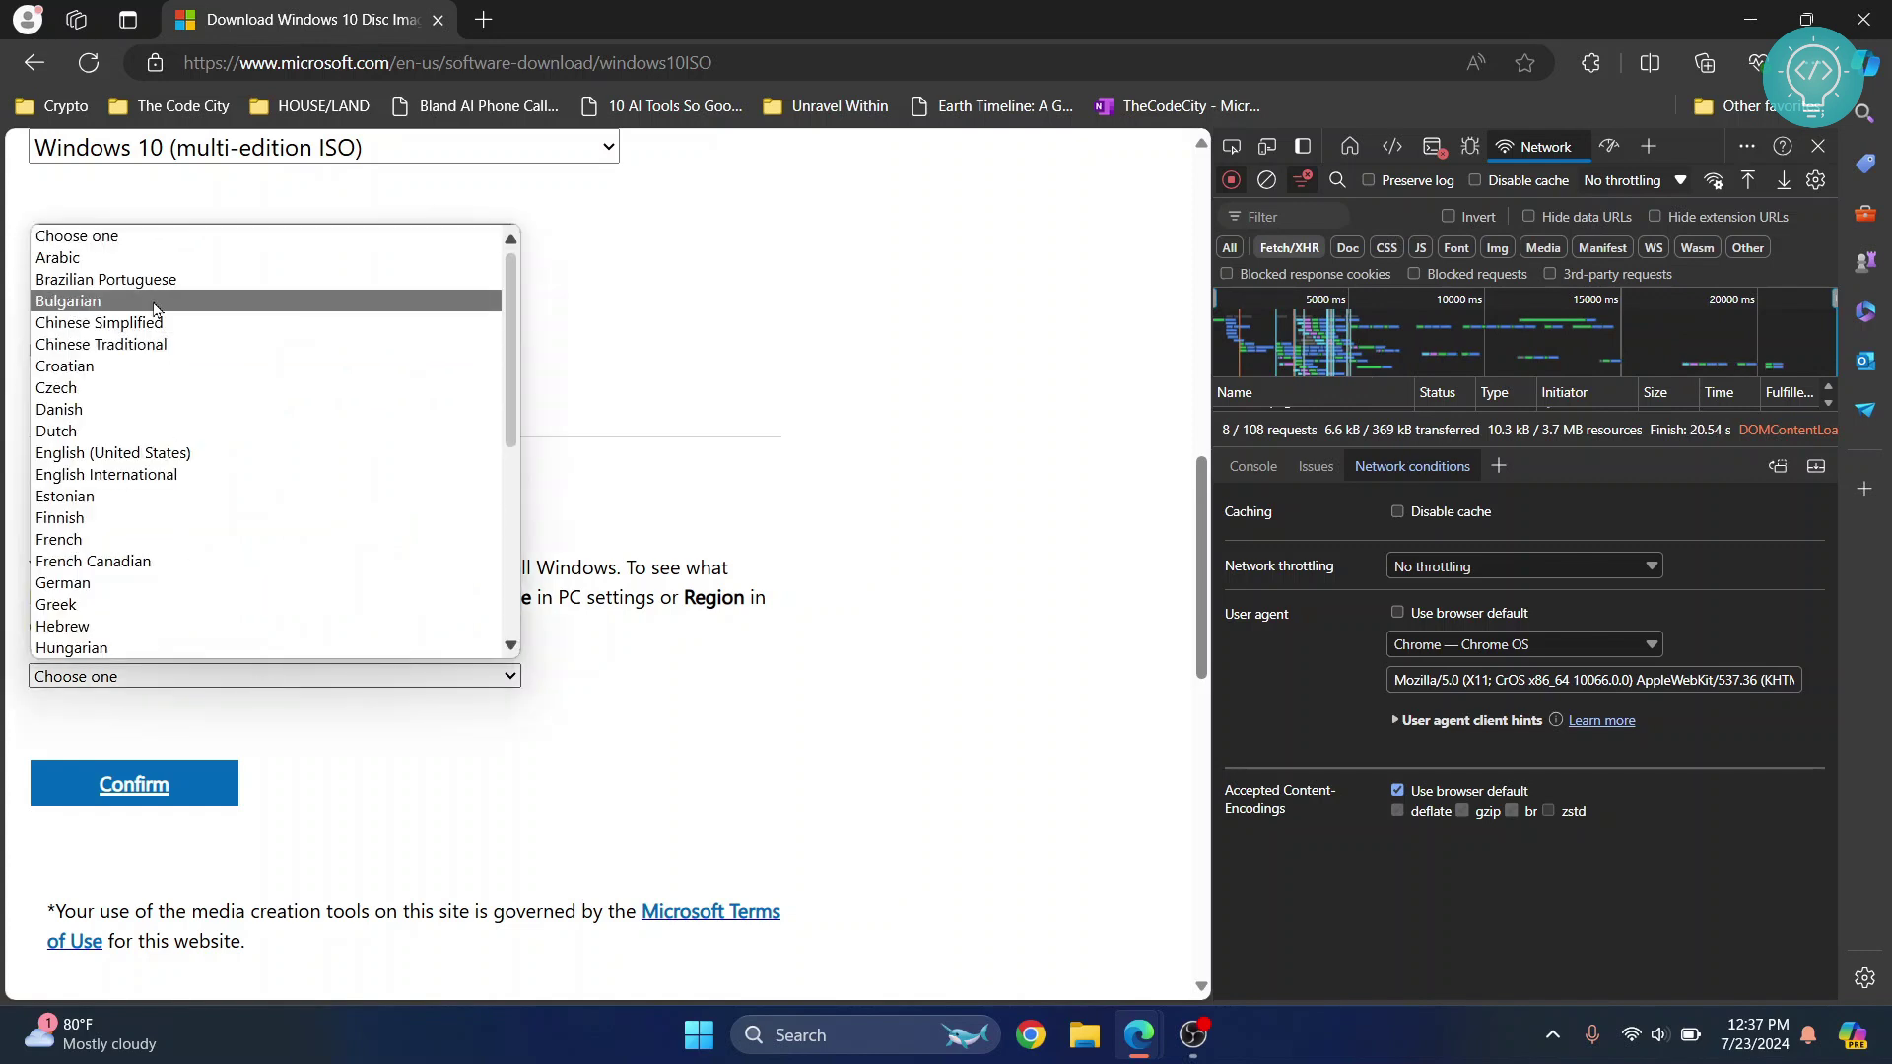
pyautogui.press('e')
pyautogui.click(116, 468)
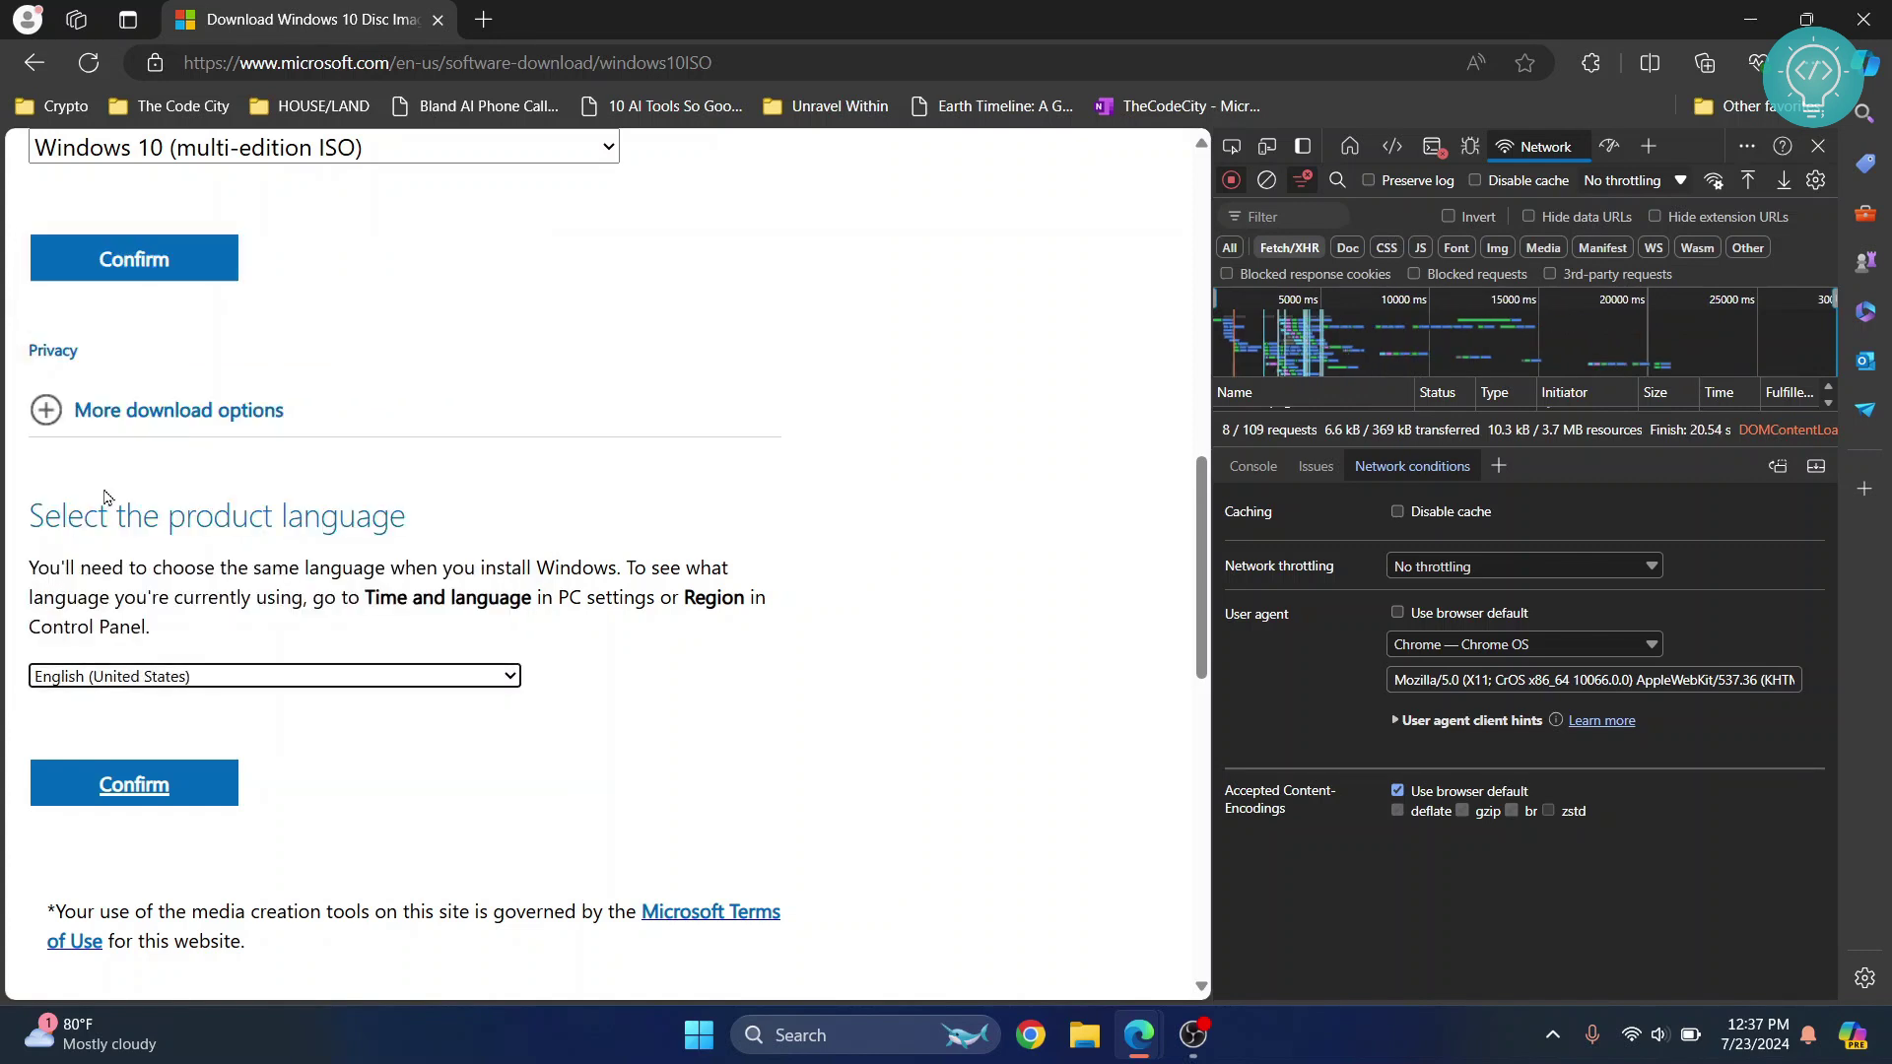
pyautogui.click(134, 785)
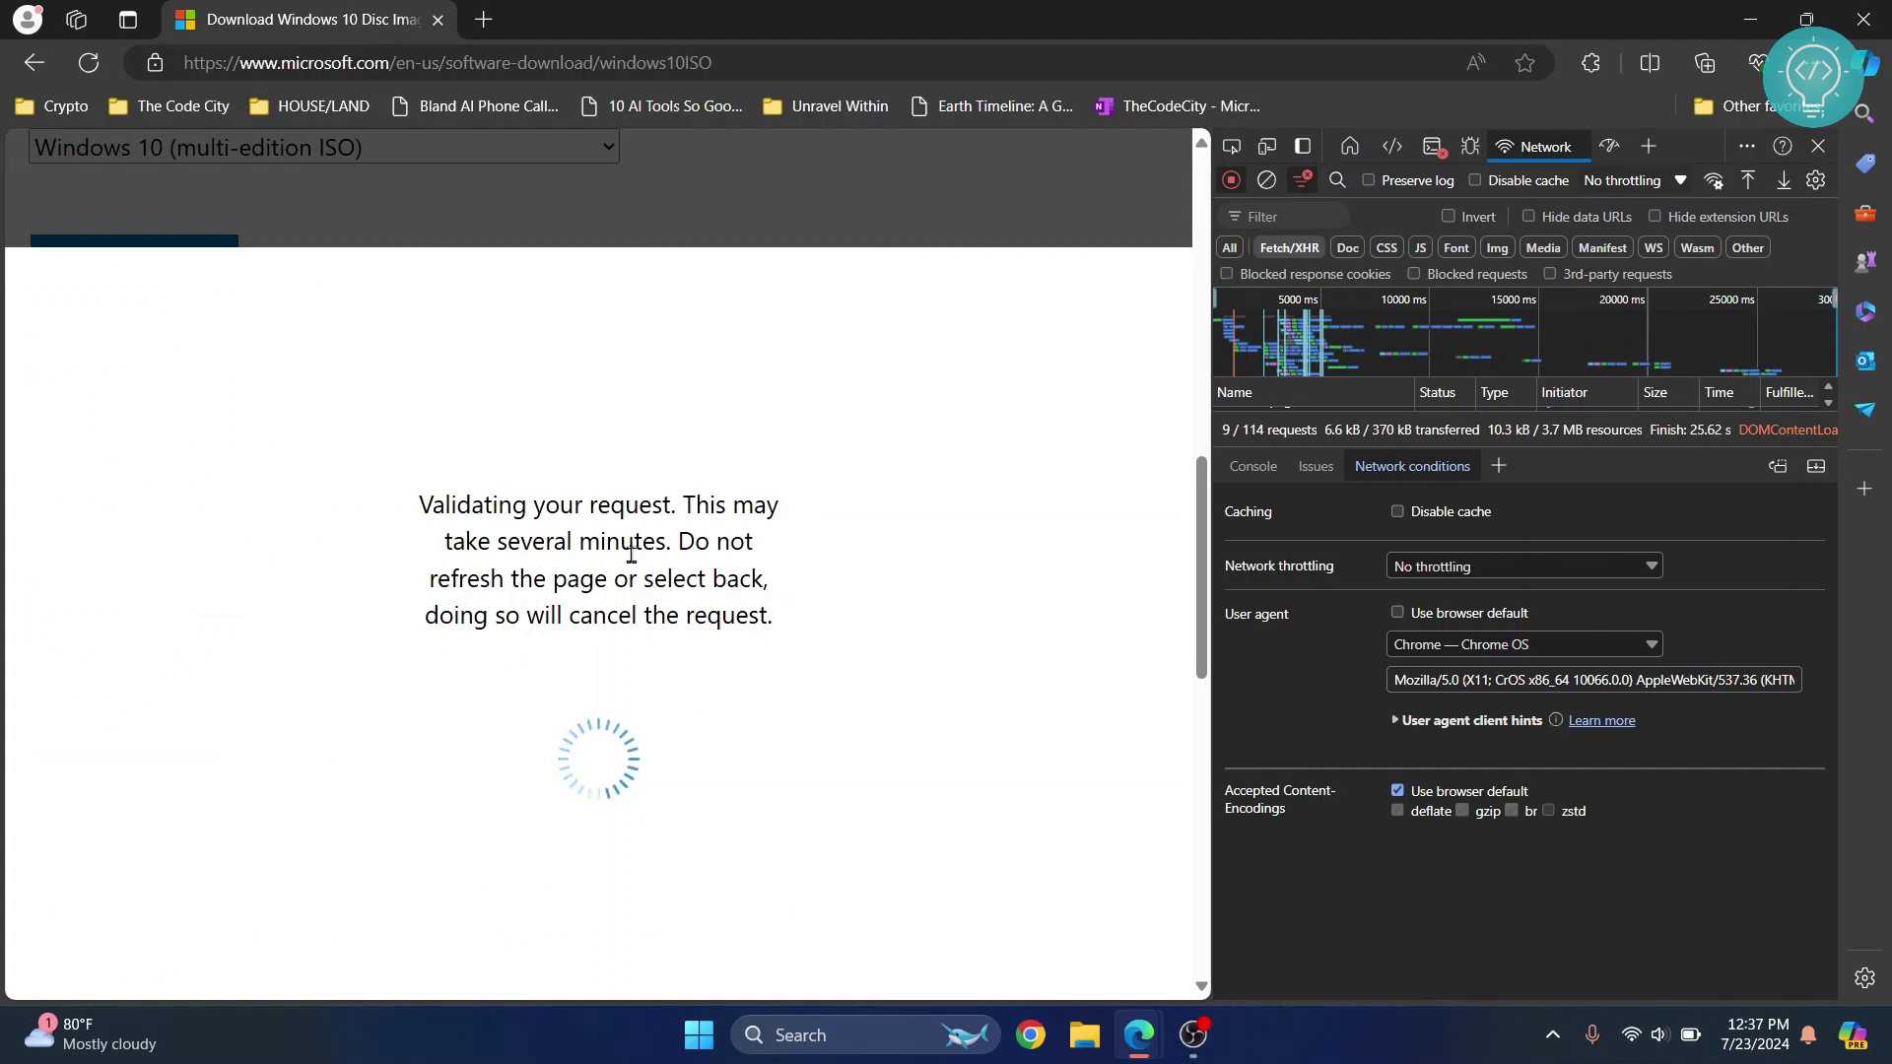
pyautogui.scroll(3, 632, 559)
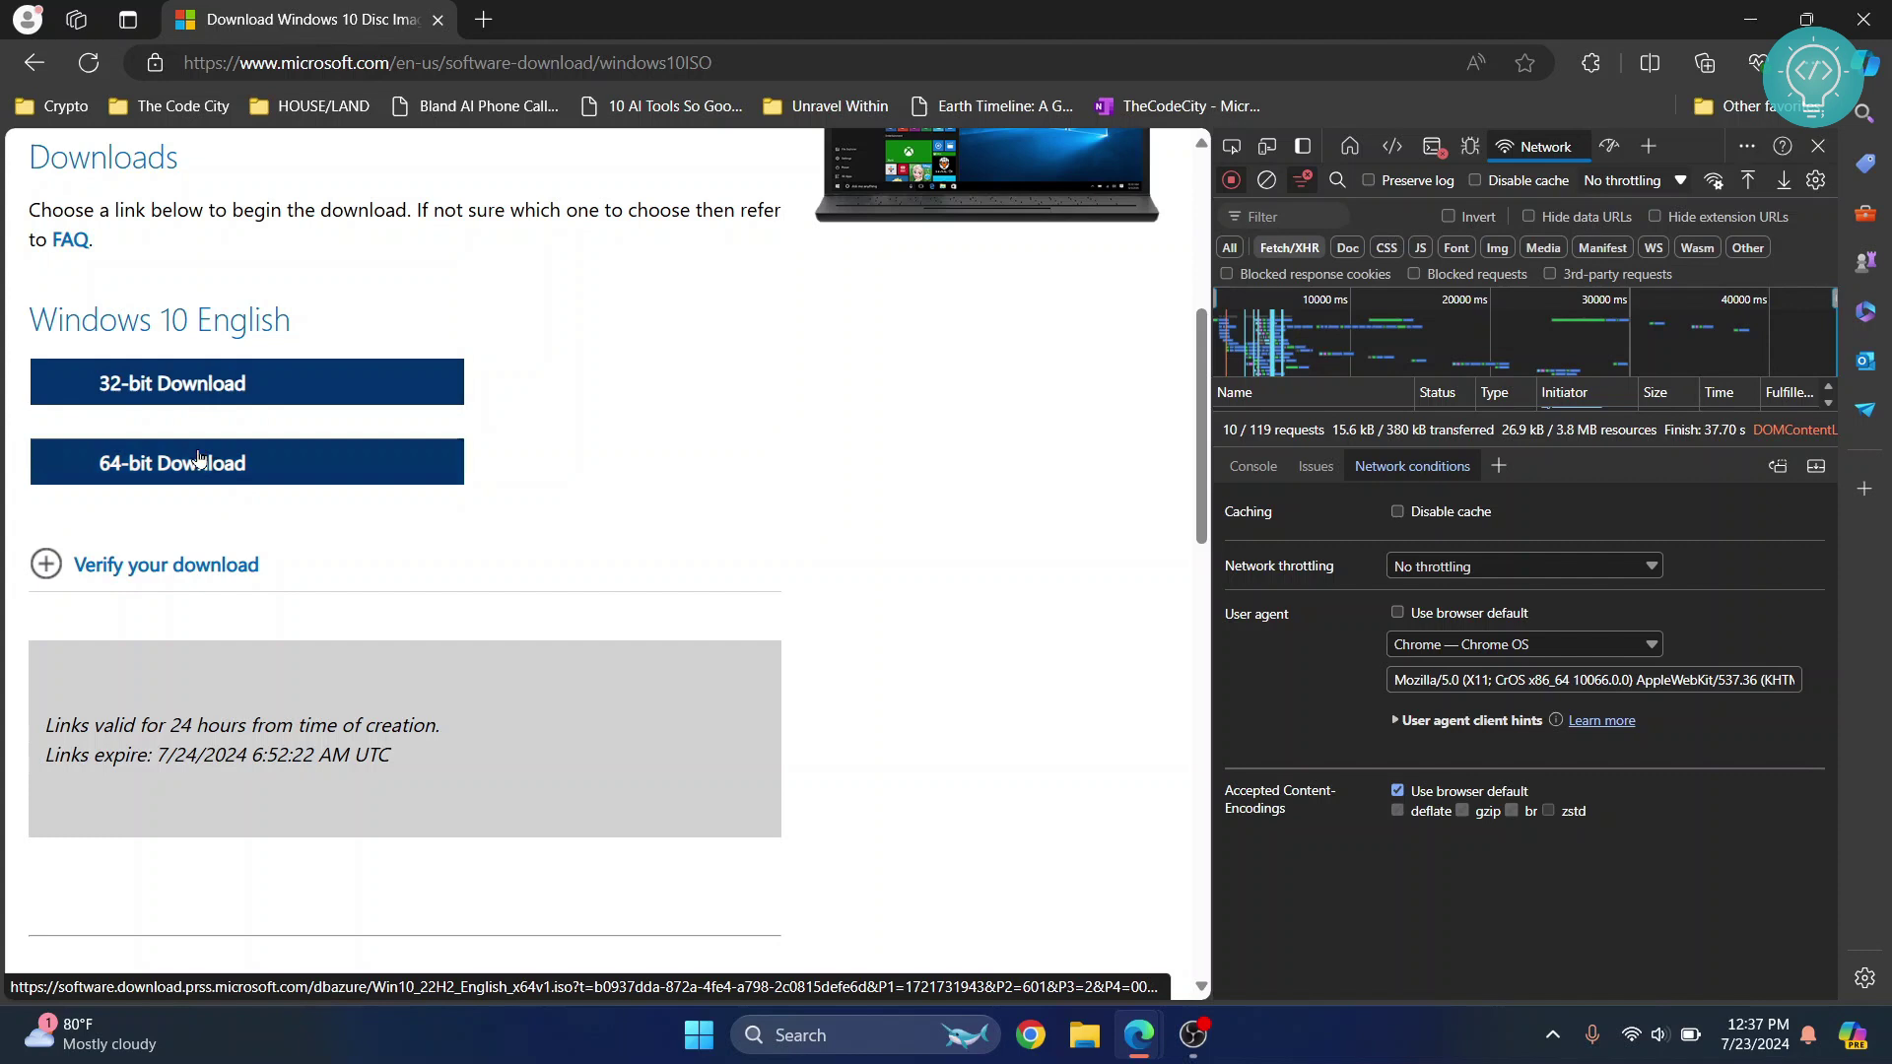
pyautogui.scroll(2, 559, 312)
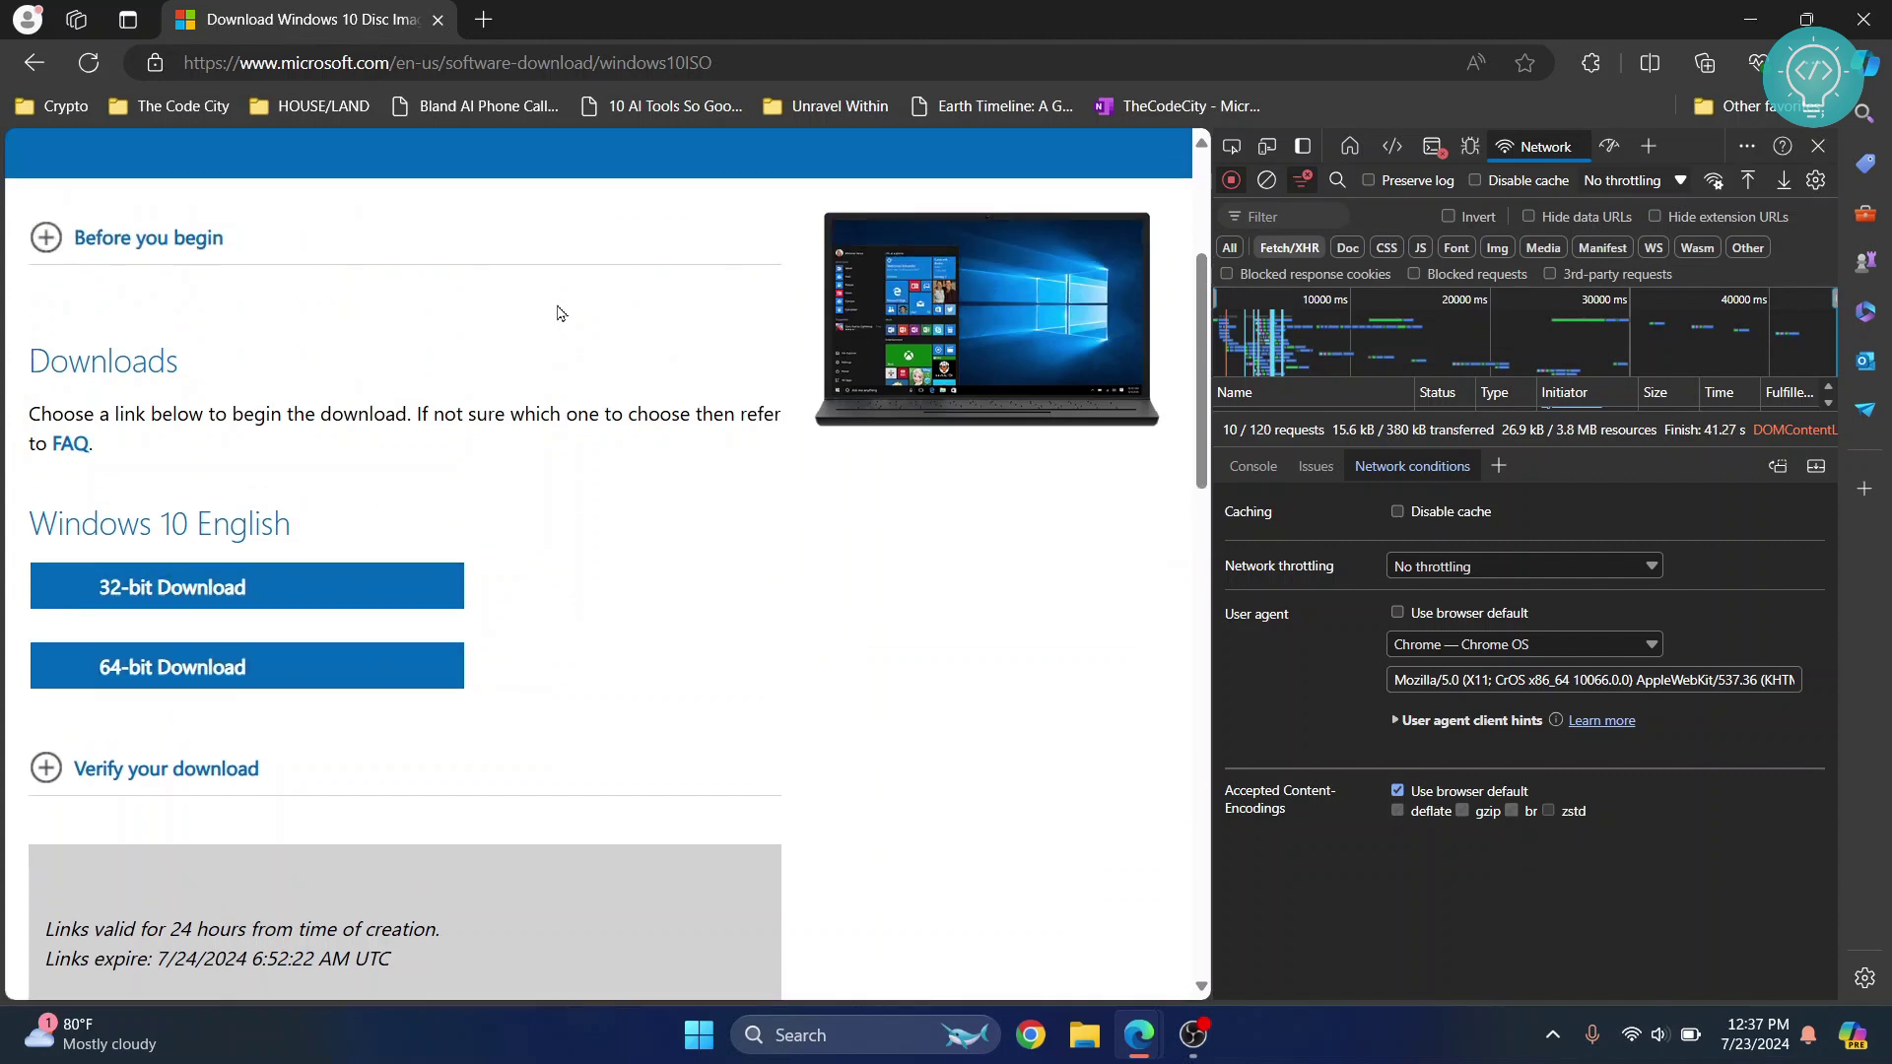
# Step: Start the 64-bit English Windows 10 ISO download
pyautogui.click(241, 676)
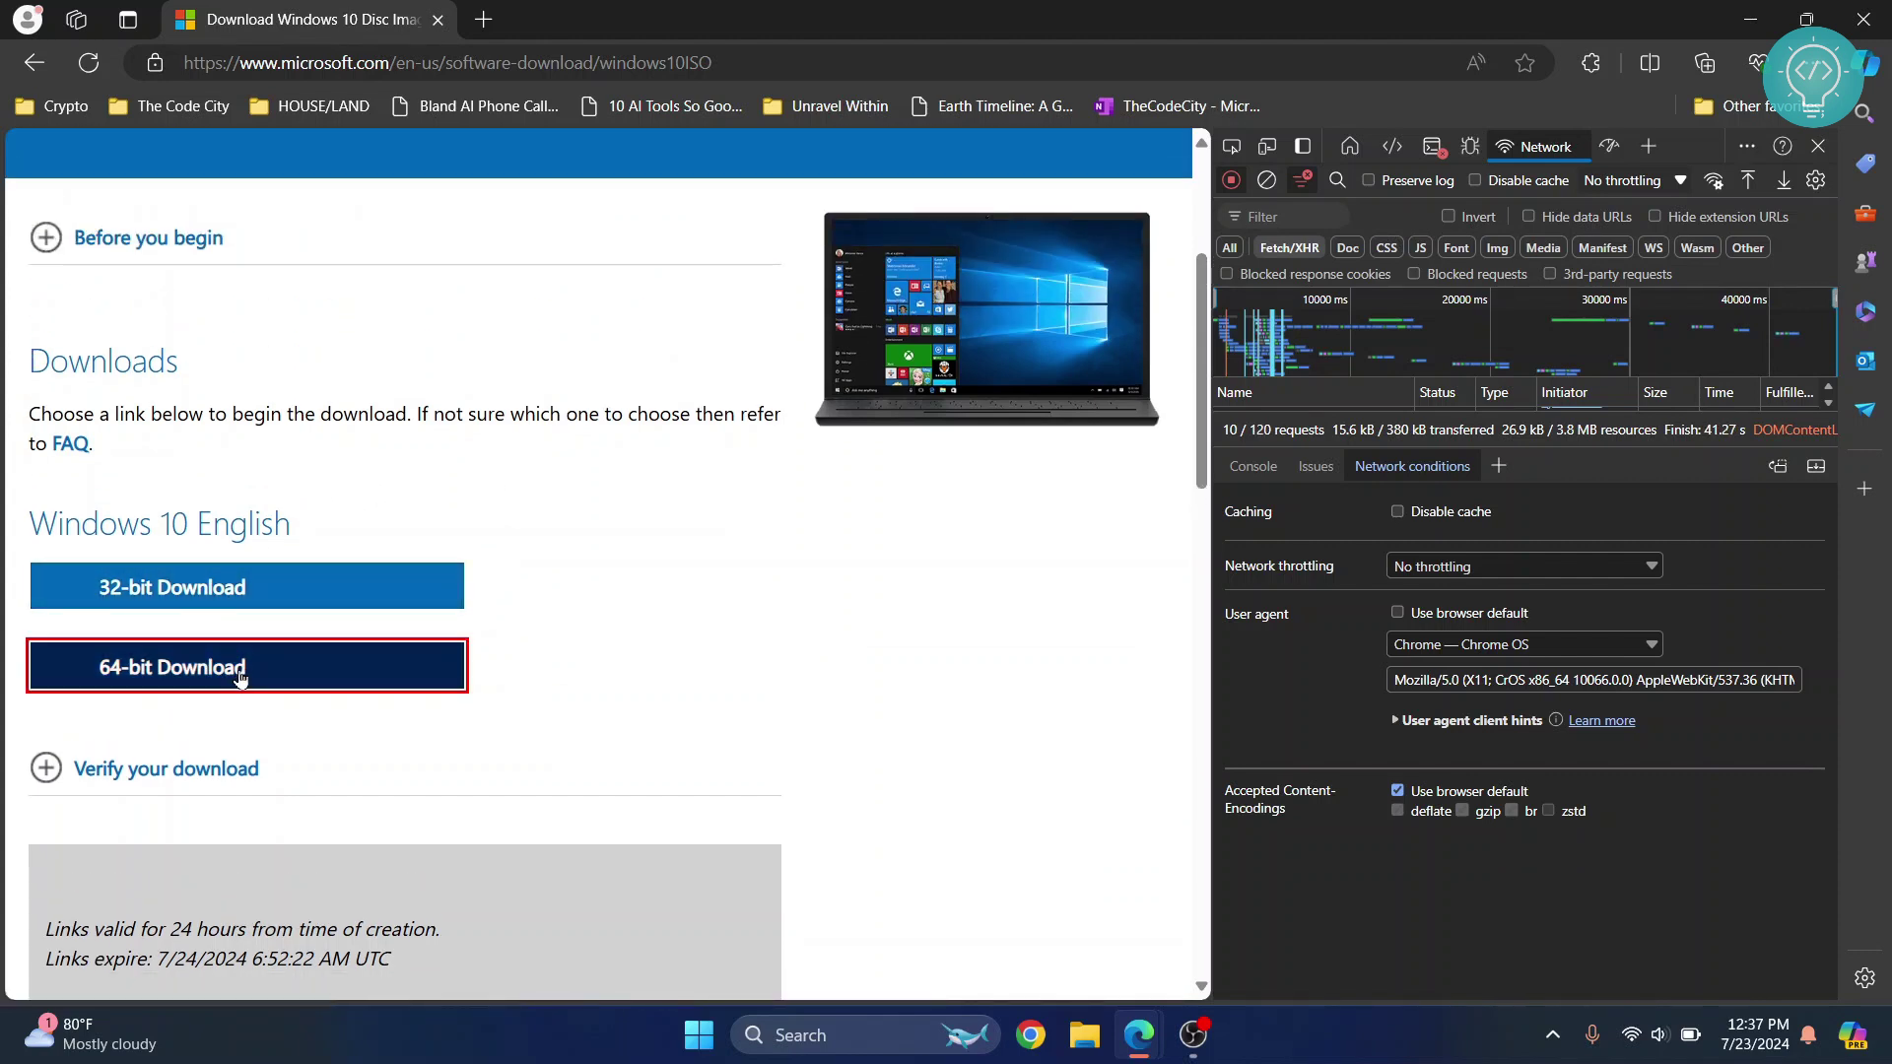